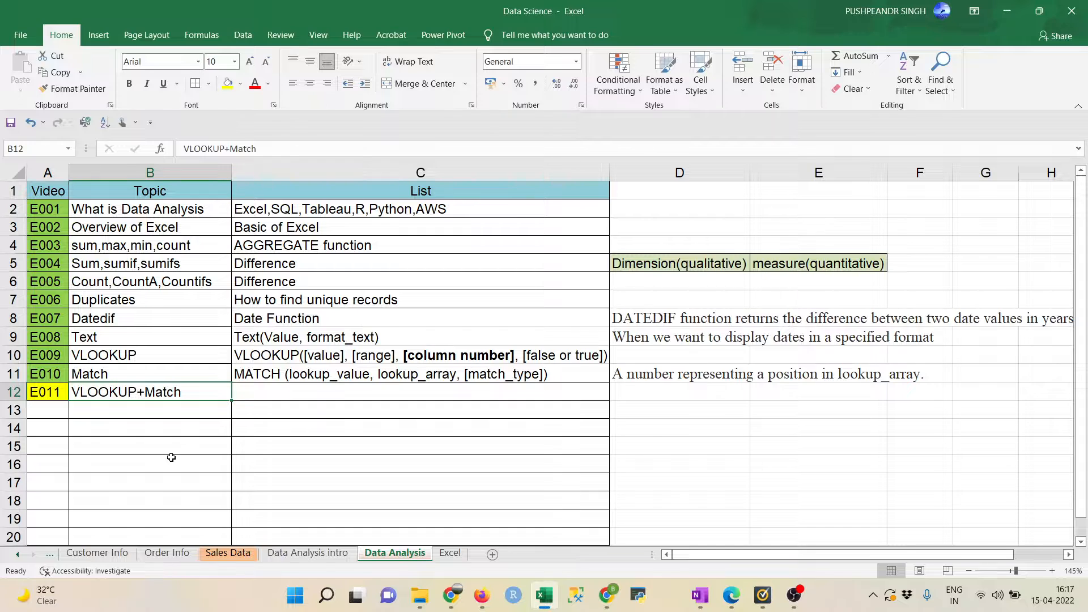
# - Review the VLOOKUP, Match and VLOOKUP+Match topics with their syntax and the MATCH note on the Data Analysis sheet
pyautogui.click(164, 358)
pyautogui.click(159, 380)
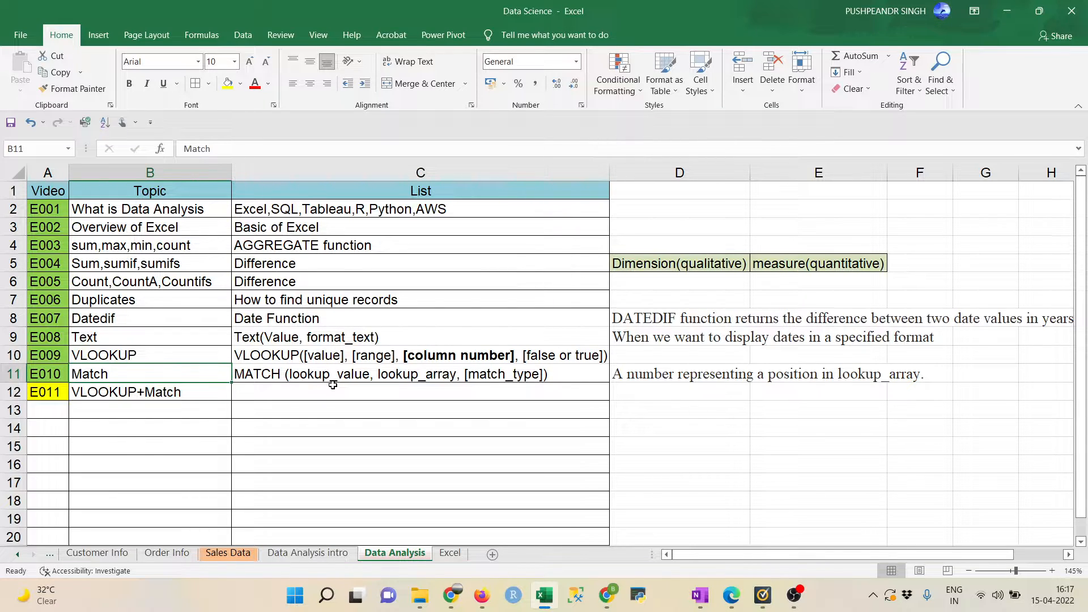
pyautogui.click(135, 390)
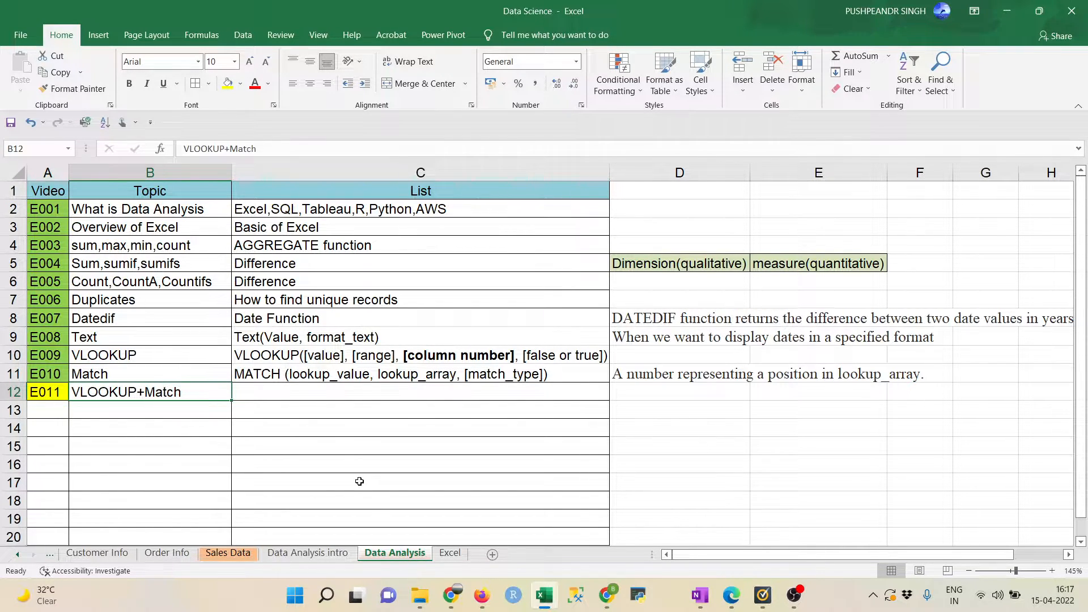
pyautogui.click(164, 358)
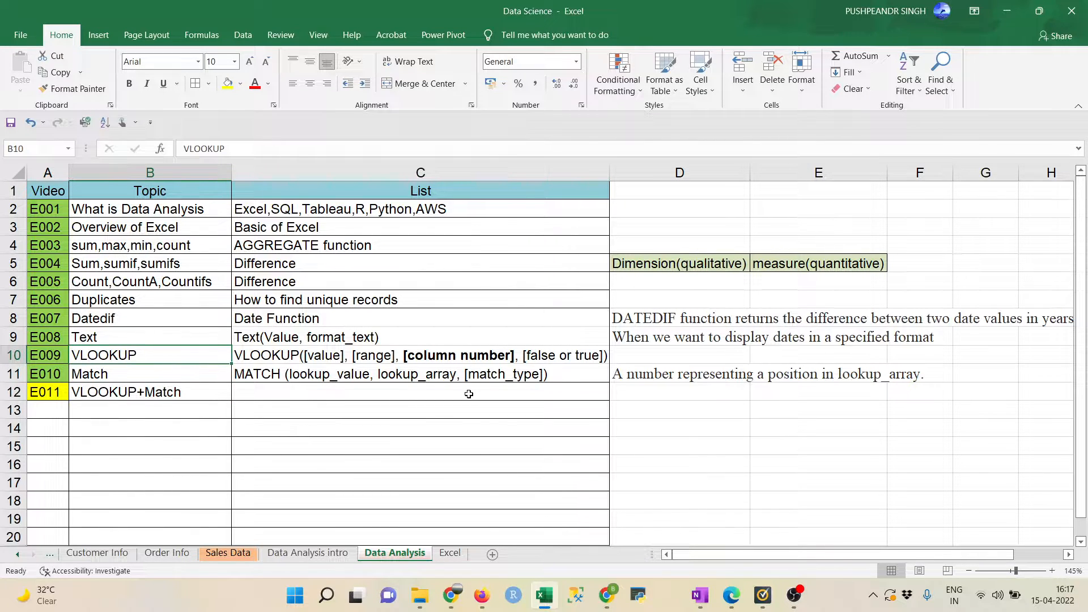
pyautogui.click(446, 358)
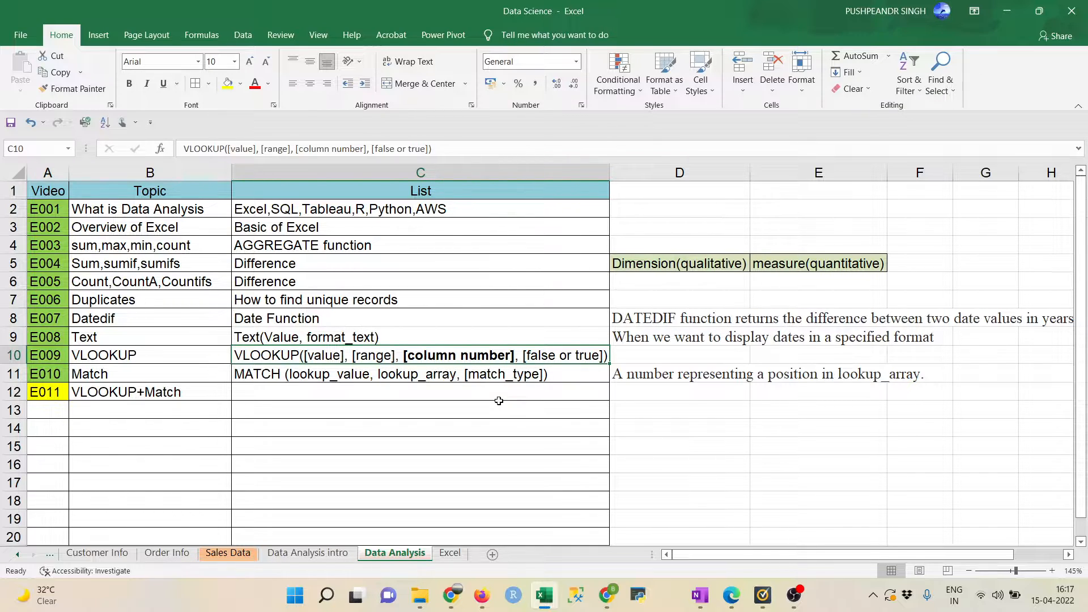
pyautogui.click(313, 390)
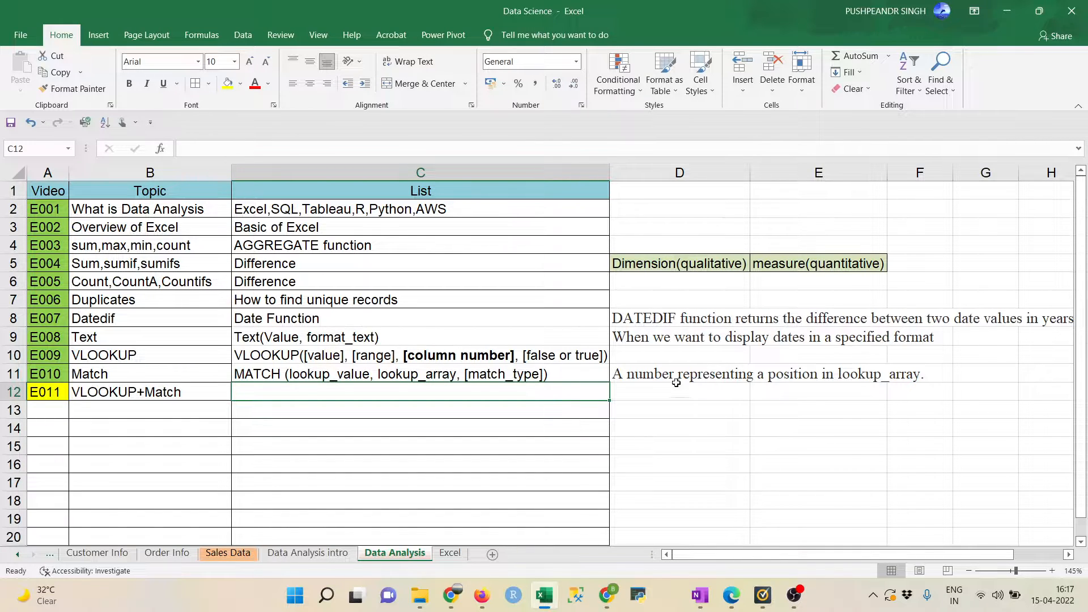
pyautogui.click(661, 374)
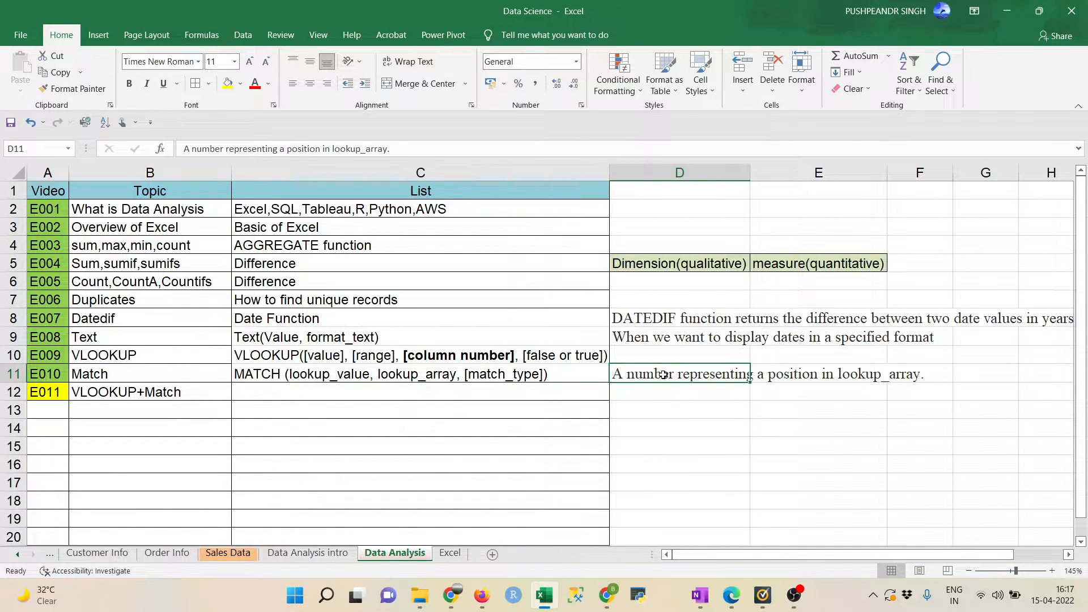
# - Open the Excel sheet and examine the employee table B3:H12 and the lookup table J3:N7 with its Emp IDs
pyautogui.click(450, 553)
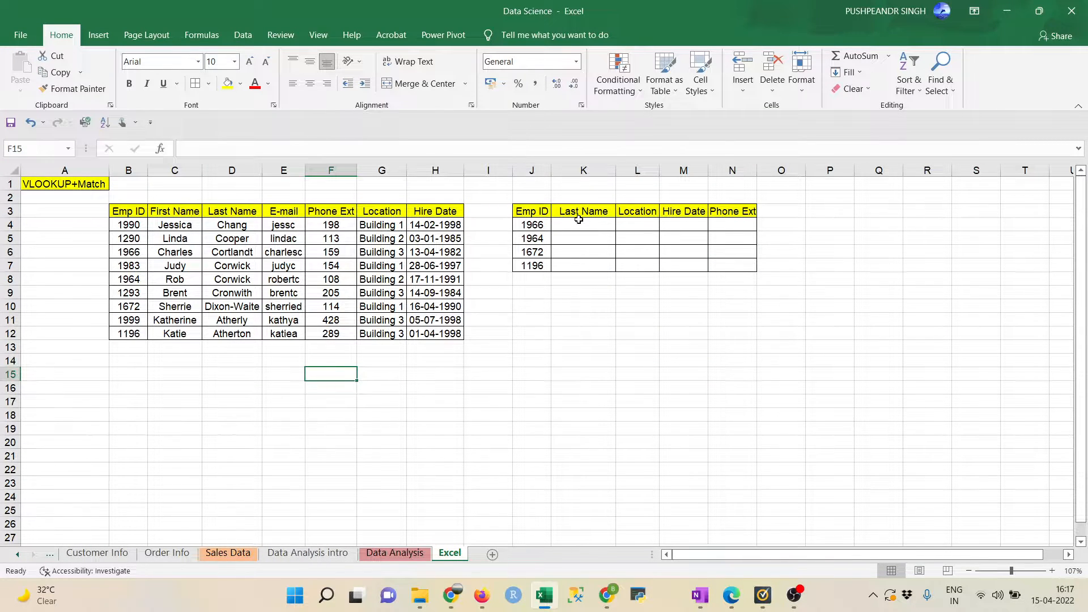
pyautogui.click(577, 222)
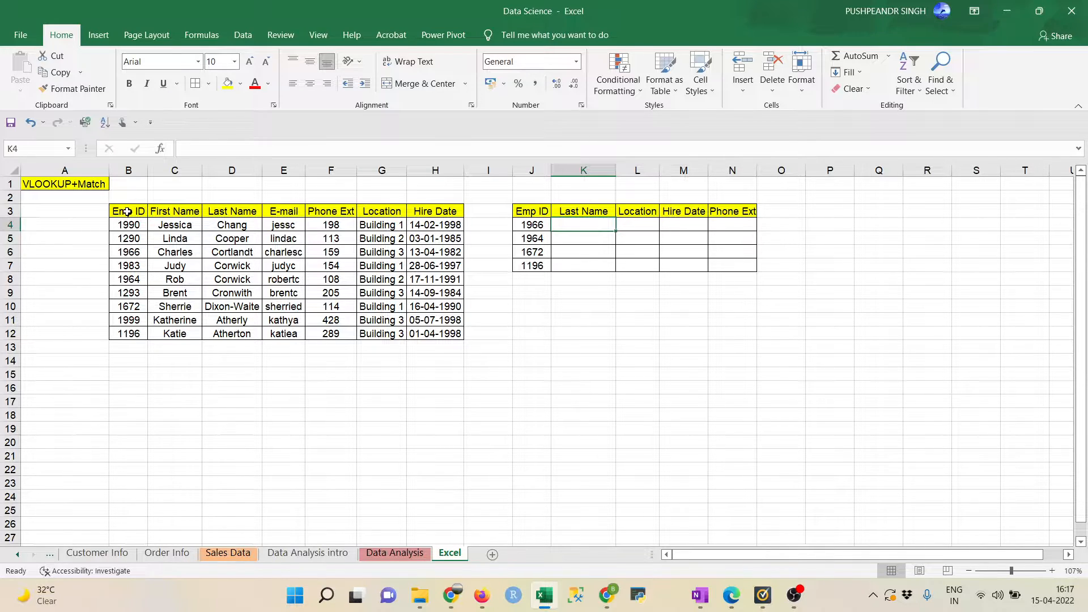
pyautogui.moveTo(126, 214); pyautogui.dragTo(431, 333)
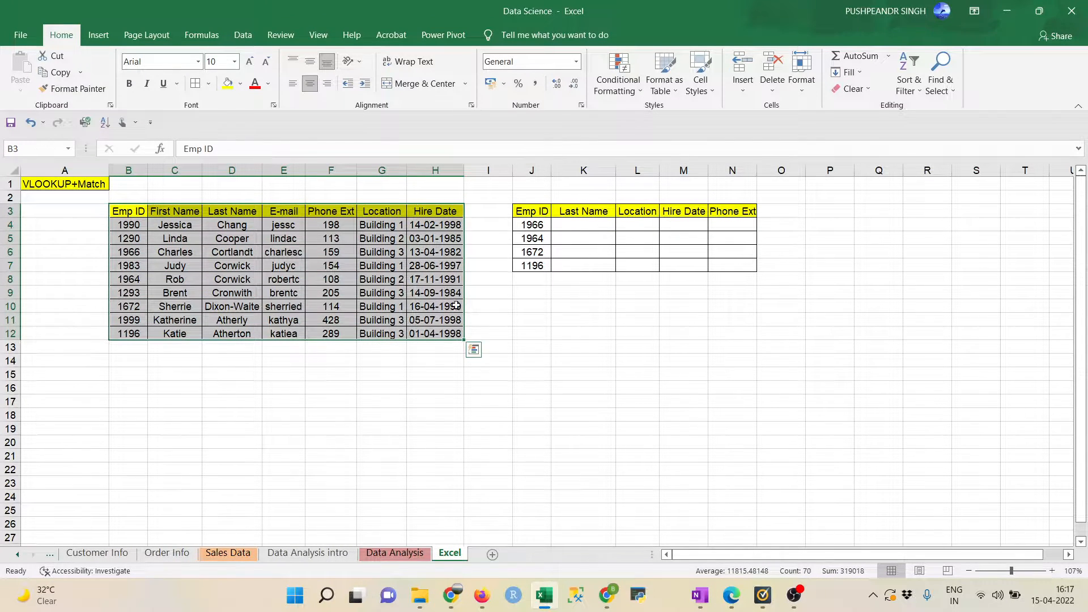
pyautogui.moveTo(534, 214); pyautogui.dragTo(728, 266)
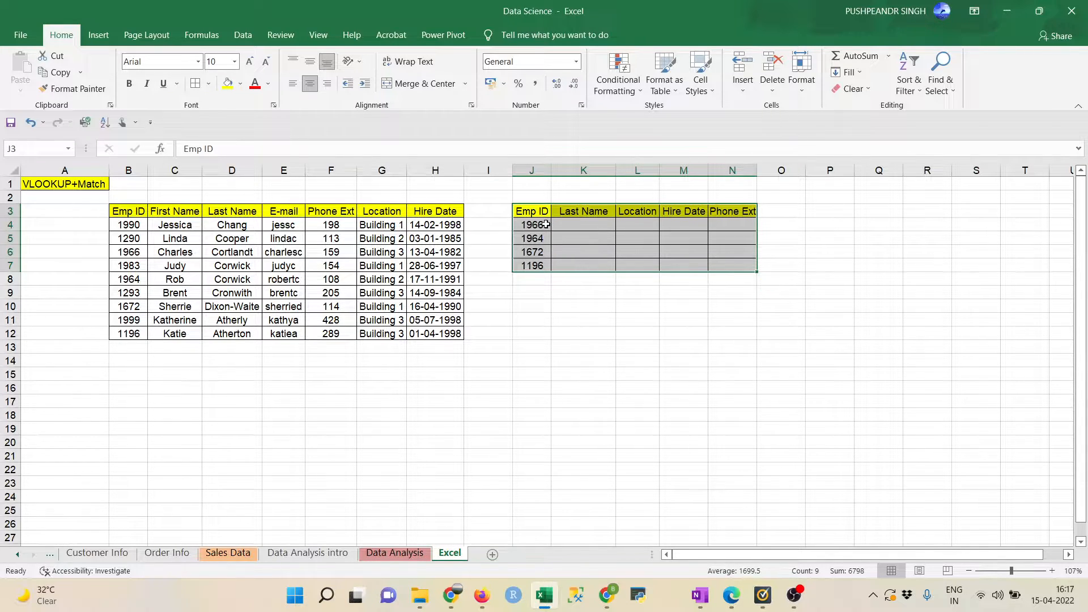
pyautogui.click(585, 221)
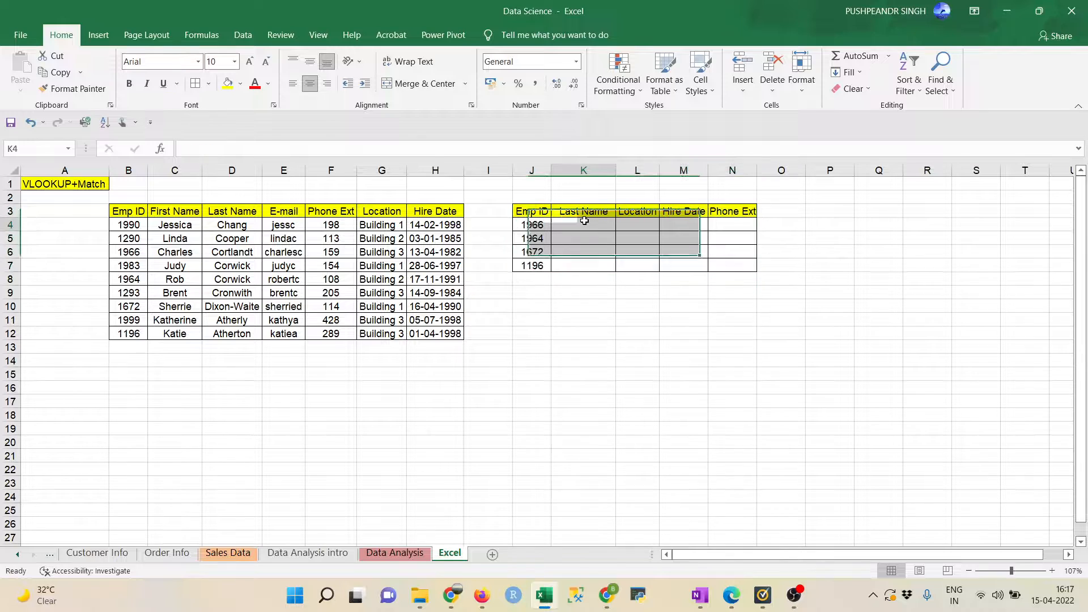
pyautogui.click(537, 221)
pyautogui.click(566, 222)
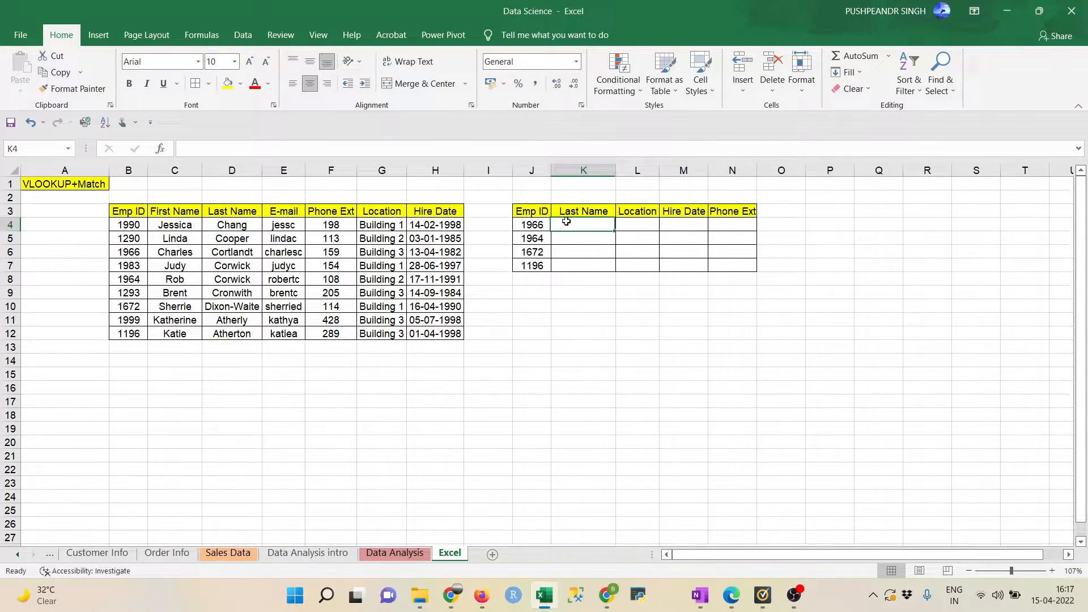
pyautogui.click(627, 222)
pyautogui.click(672, 226)
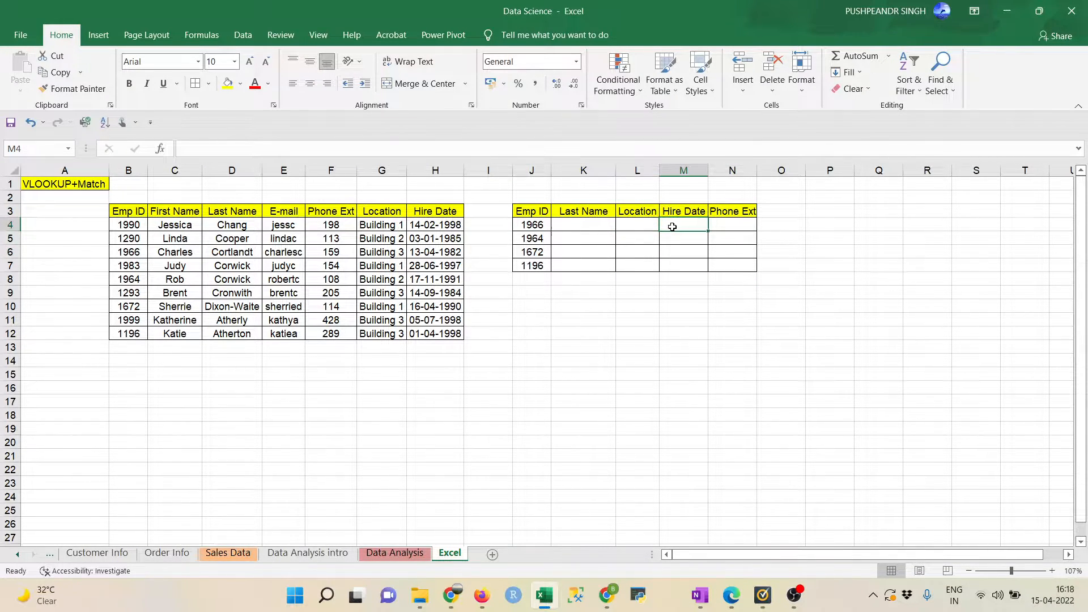
pyautogui.click(728, 227)
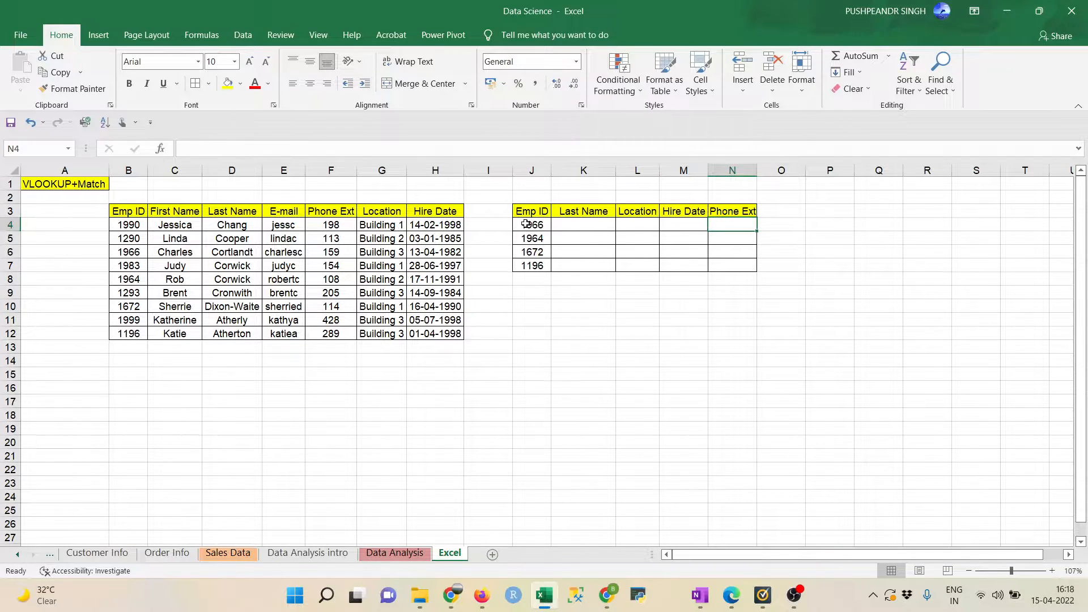
pyautogui.moveTo(526, 223); pyautogui.dragTo(536, 266)
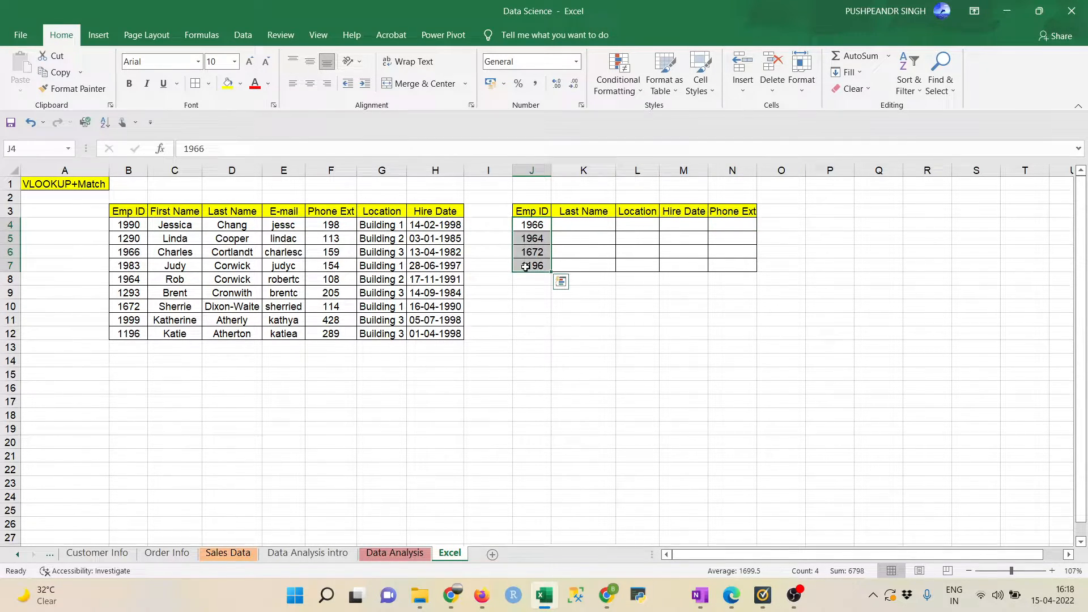
# - Start a VLOOKUP formula in K4 with J4 as the lookup value and the absolute range $B$3:$H$12 as the table array
pyautogui.click(585, 223)
pyautogui.write('=')
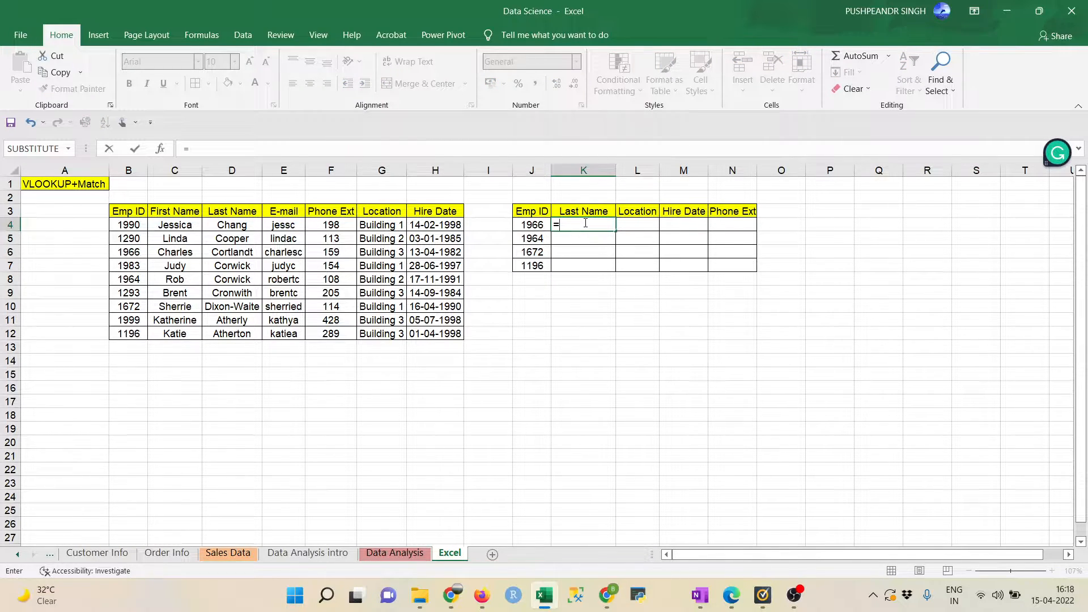
pyautogui.write('vl')
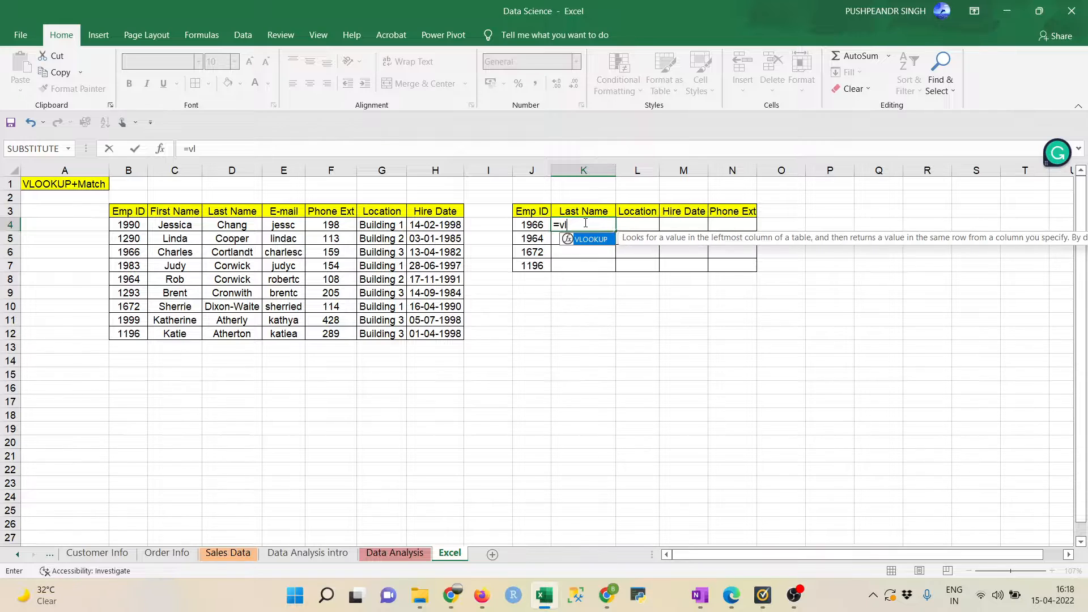
pyautogui.press('Tab')
pyautogui.press('Left')
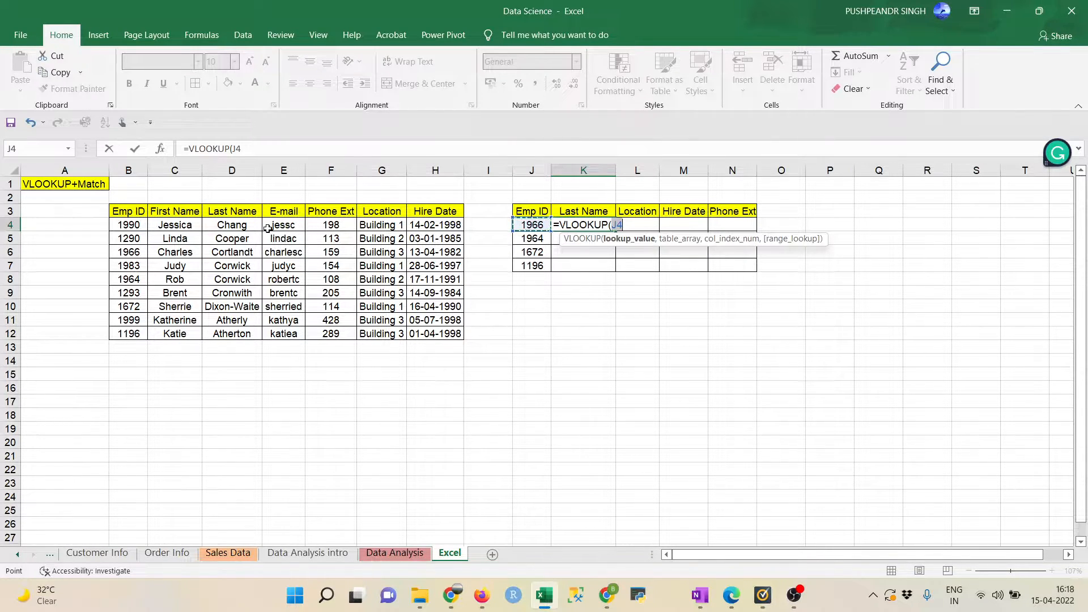
pyautogui.write(',')
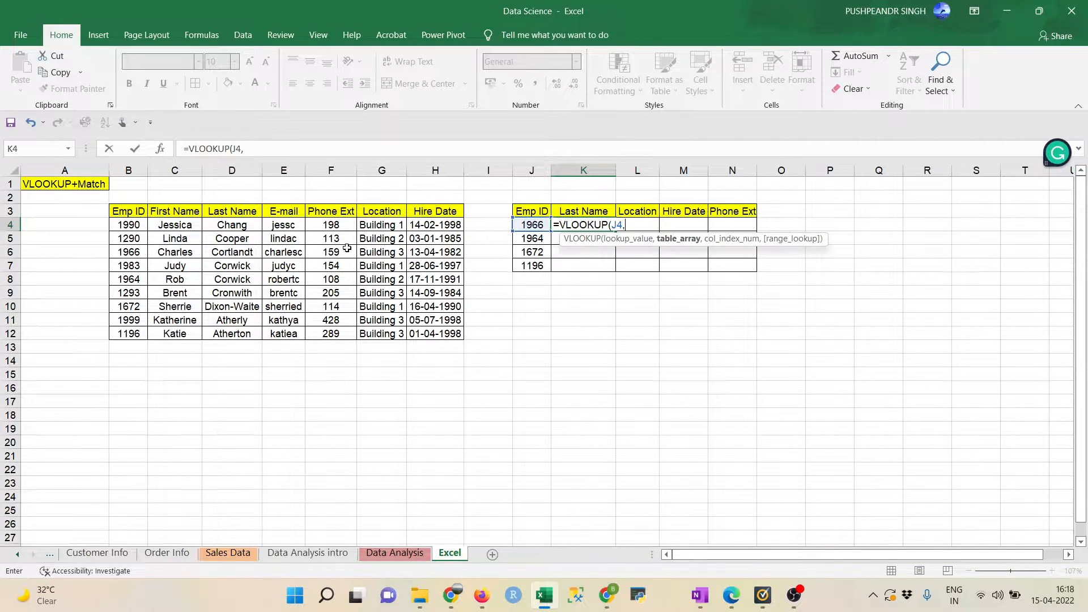
pyautogui.click(125, 212)
pyautogui.moveTo(126, 212); pyautogui.dragTo(435, 334)
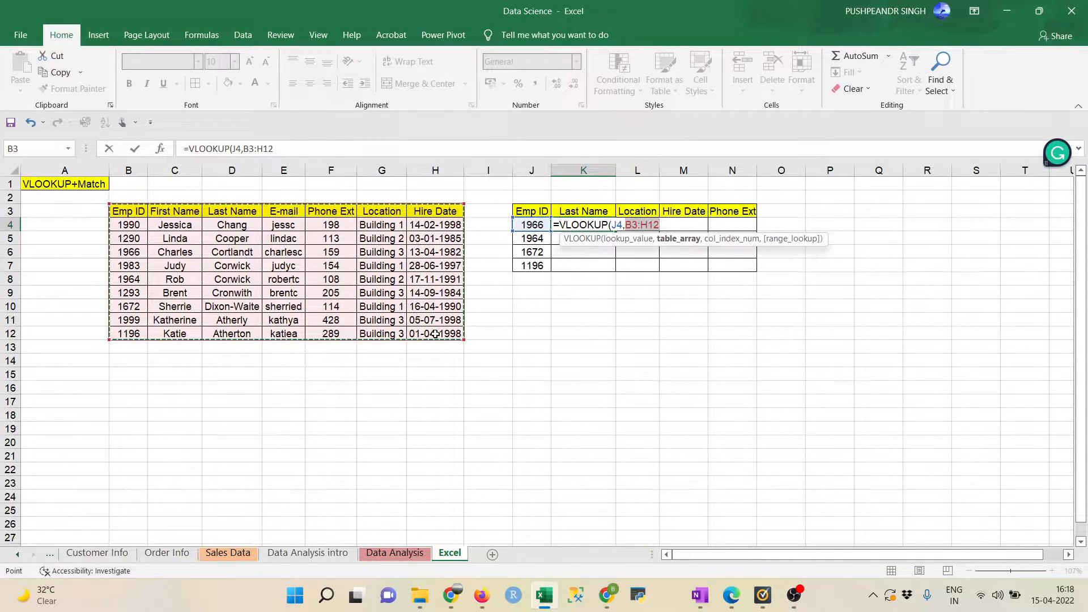
pyautogui.press('F4')
pyautogui.write(',')
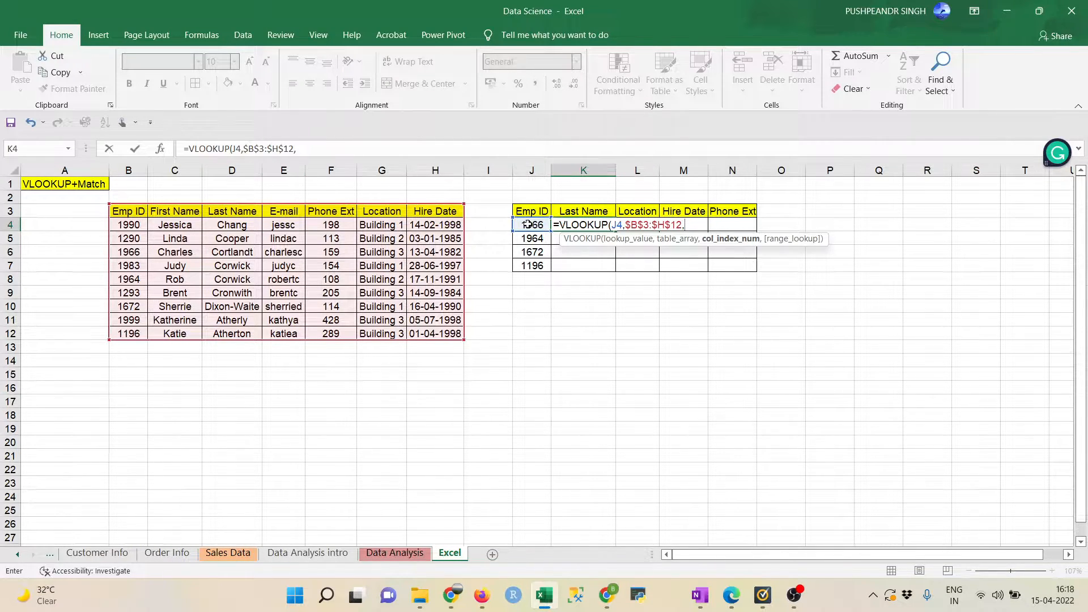
# - Complete the K4 VLOOKUP with column index 3 and FALSE for an exact match, keeping K4 selected
pyautogui.write(',')
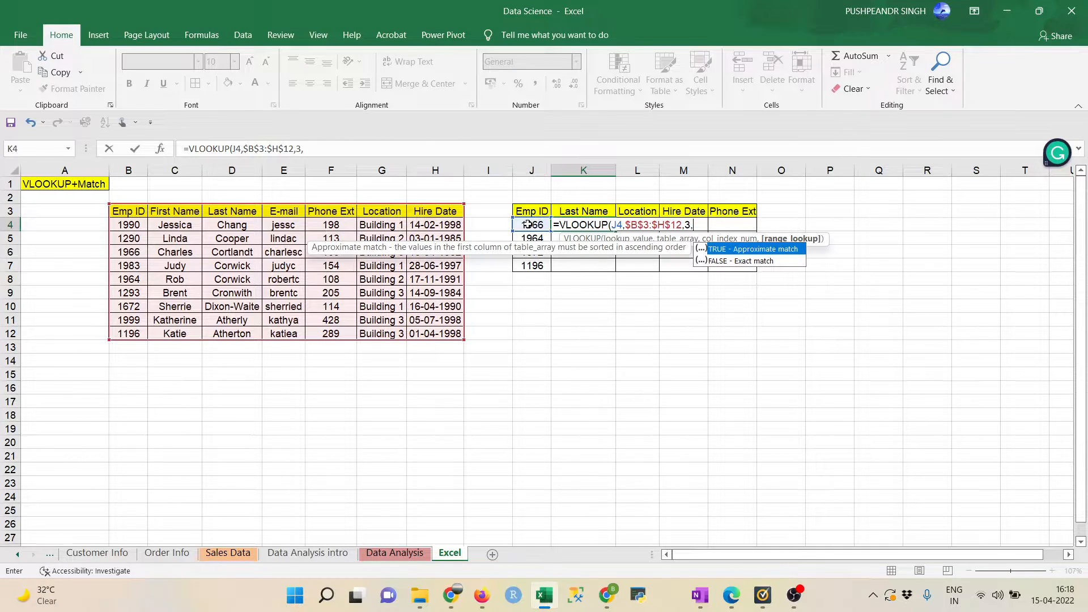
pyautogui.press('Down')
pyautogui.press('Tab')
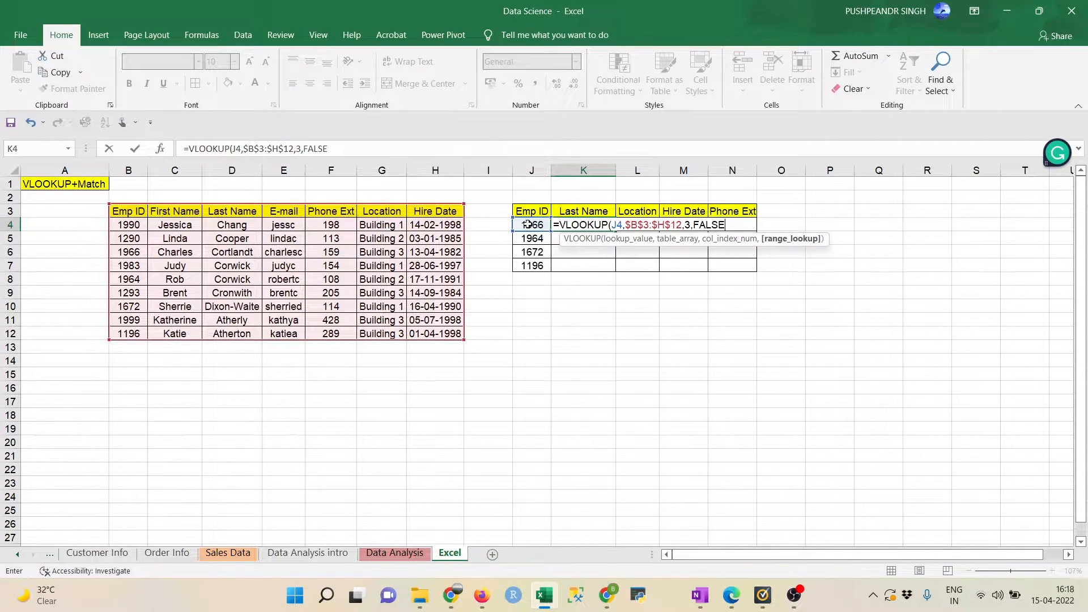
pyautogui.write(')')
pyautogui.hotkey('ctrl', 'Return')
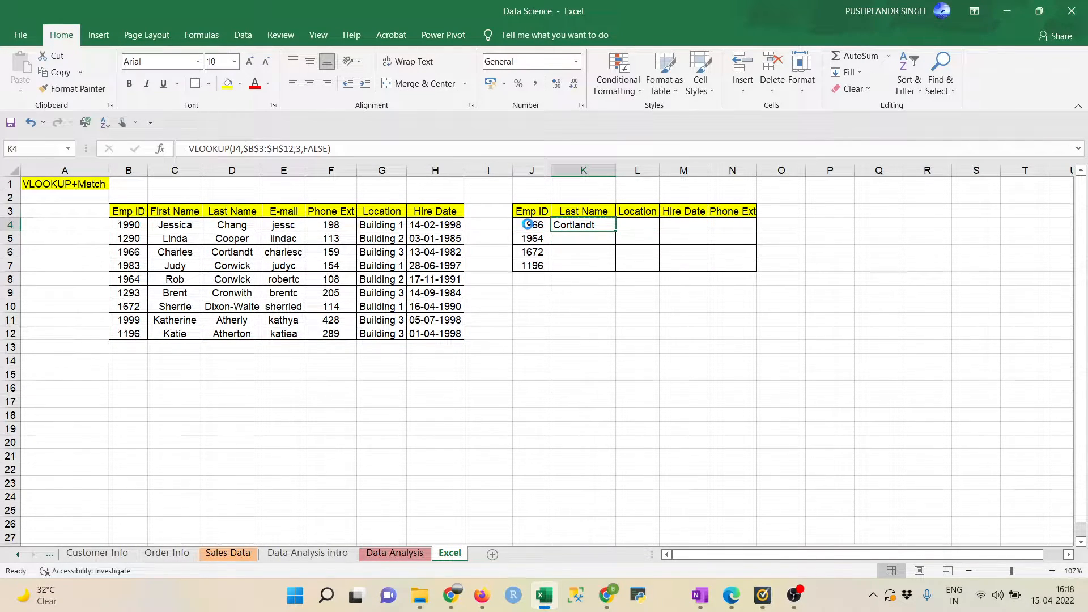
# - Copy the Last Name formula from K4 into K5:K7
pyautogui.hotkey('ctrl', 'c')
pyautogui.press('Down')
pyautogui.press('Down')
pyautogui.press('Down')
pyautogui.hotkey('shift', 'Up')
pyautogui.hotkey('shift', 'Up')
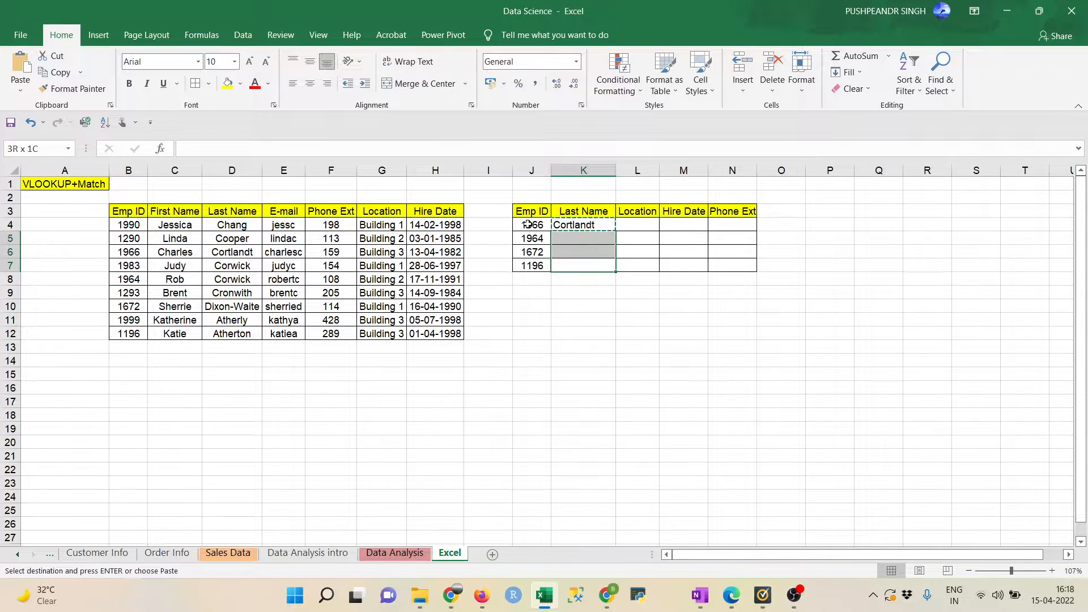
pyautogui.hotkey('ctrl', 'v')
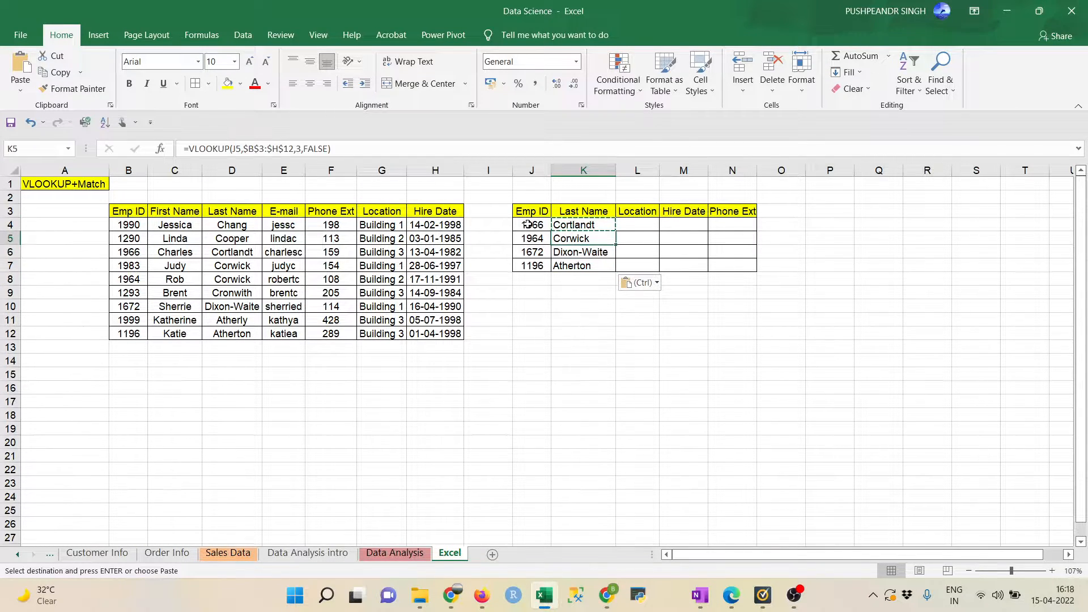
# - Try copying the K4 formula into the Location cell L4 and inspect its cell references
pyautogui.press('Up')
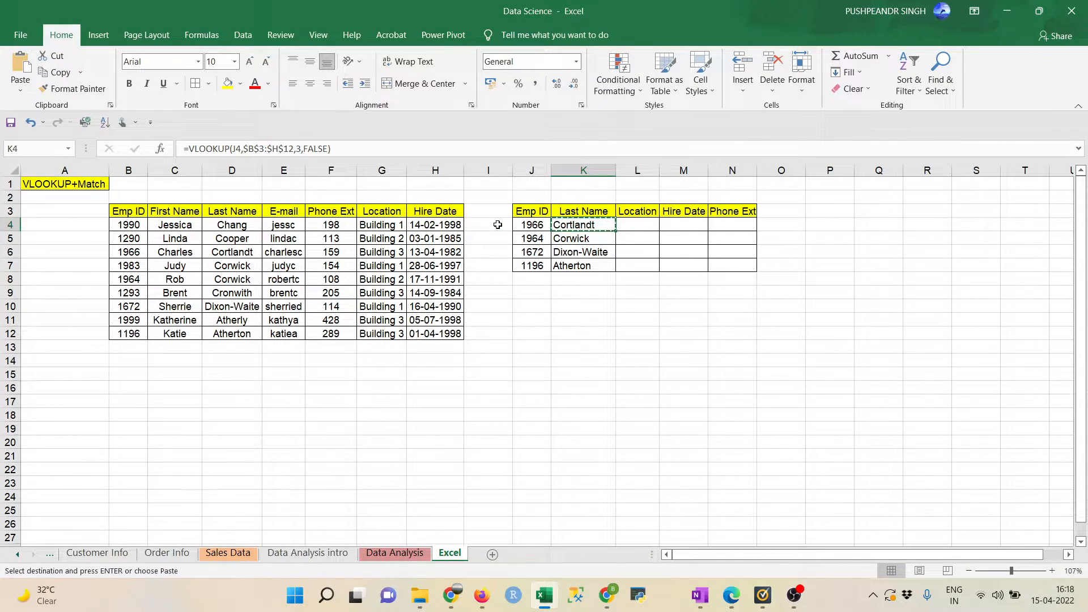
pyautogui.press('Right')
pyautogui.hotkey('ctrl', 'v')
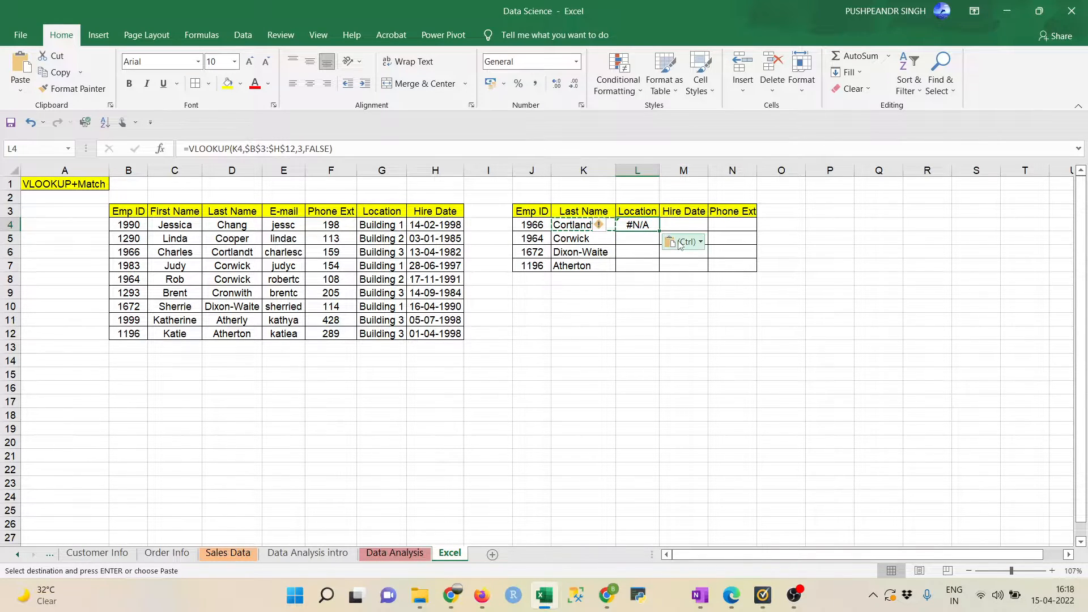
pyautogui.press('F2')
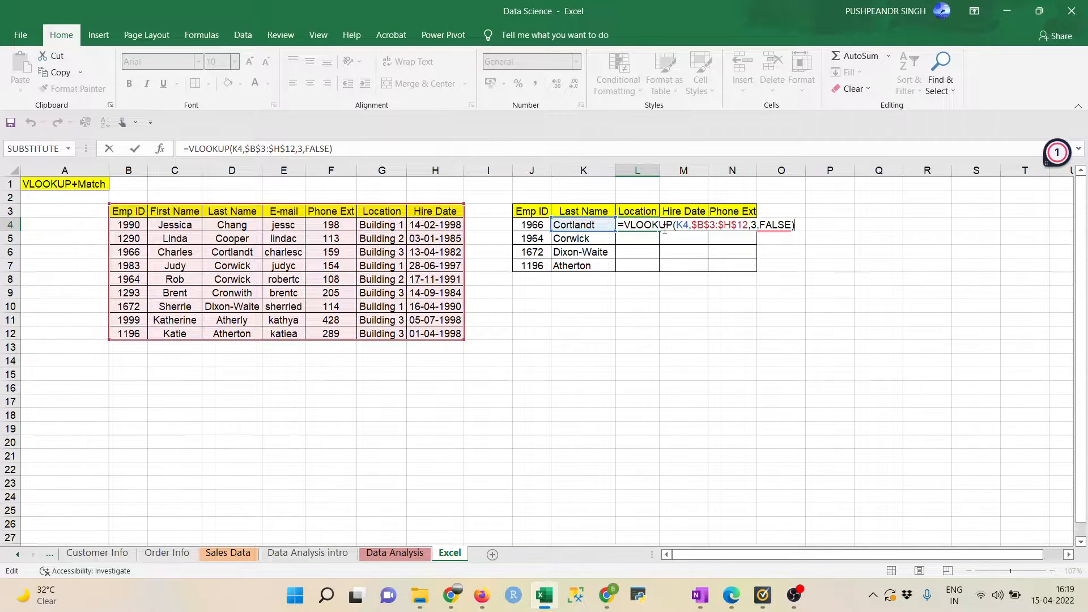
pyautogui.press('Escape')
# - Lock the lookup value's column in the K4 formula by changing the reference to $J4
pyautogui.press('Left')
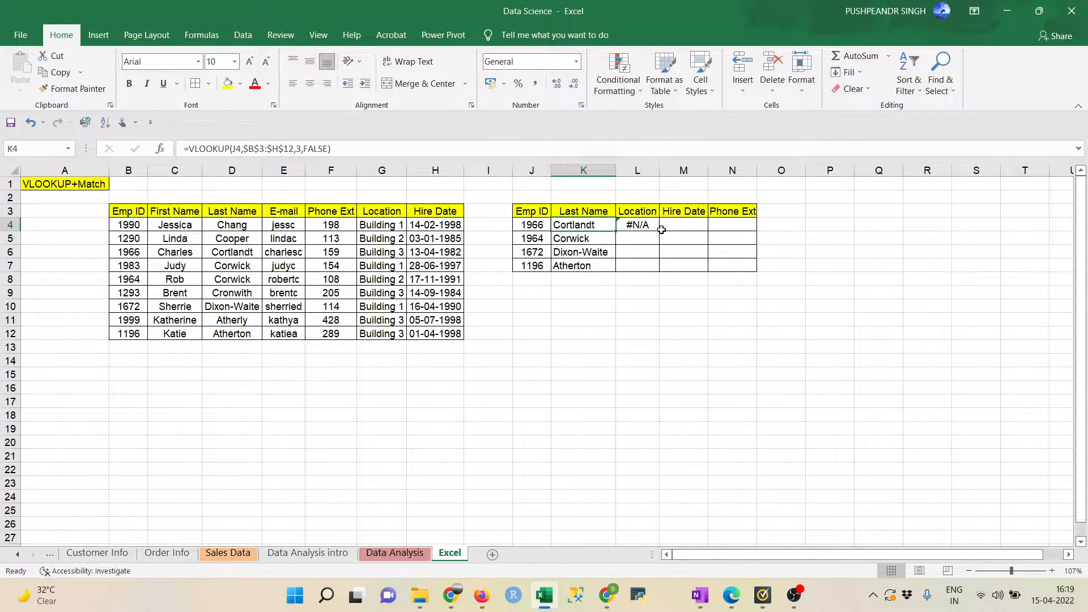
pyautogui.click(232, 149)
pyautogui.write('$')
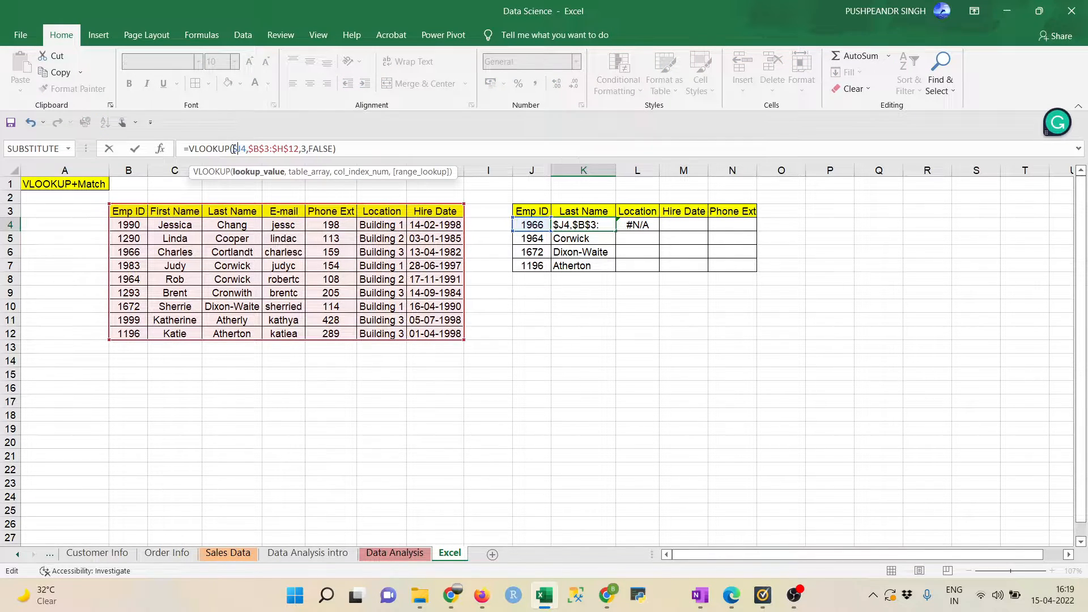
pyautogui.hotkey('ctrl', 'Return')
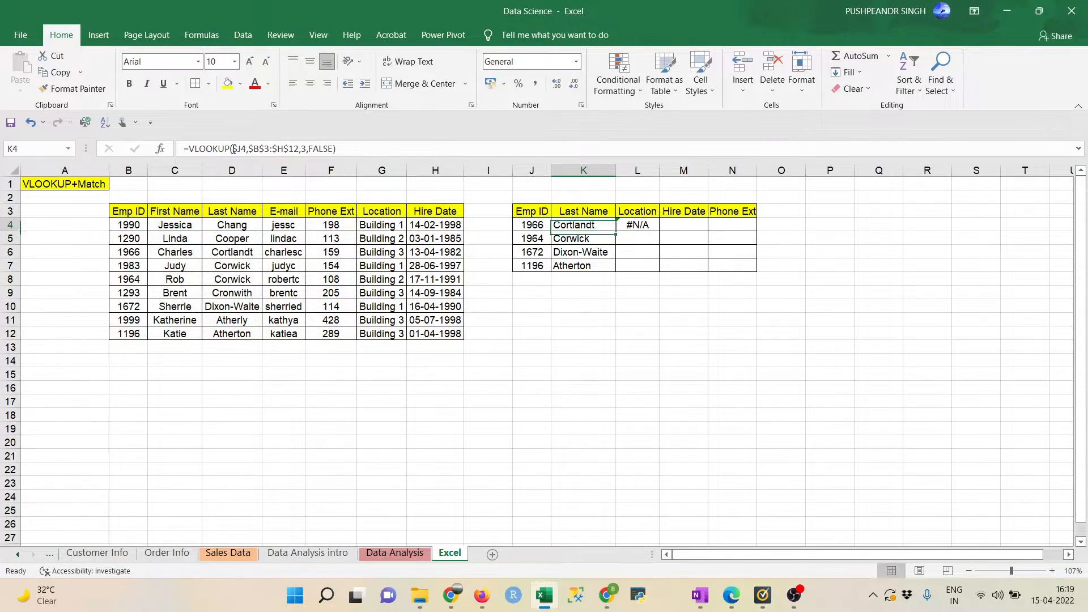
# - Copy the K4 formula with the locked column down through K7 and into the Location cell L4
pyautogui.hotkey('ctrl', 'c')
pyautogui.hotkey('shift', 'Down')
pyautogui.hotkey('shift', 'Down')
pyautogui.hotkey('shift', 'Down')
pyautogui.hotkey('ctrl', 'v')
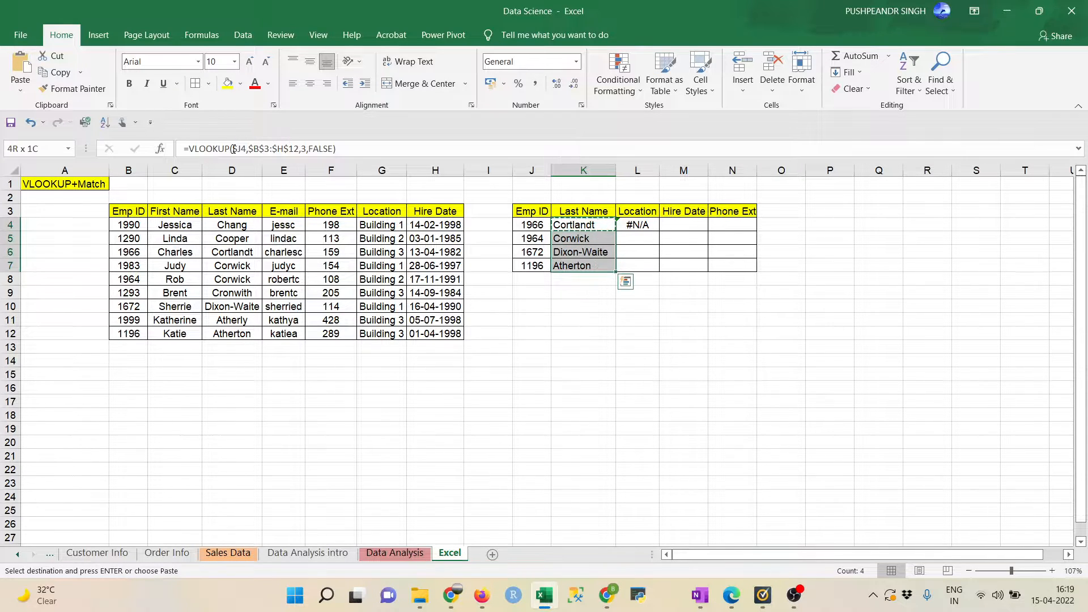
pyautogui.press('Right')
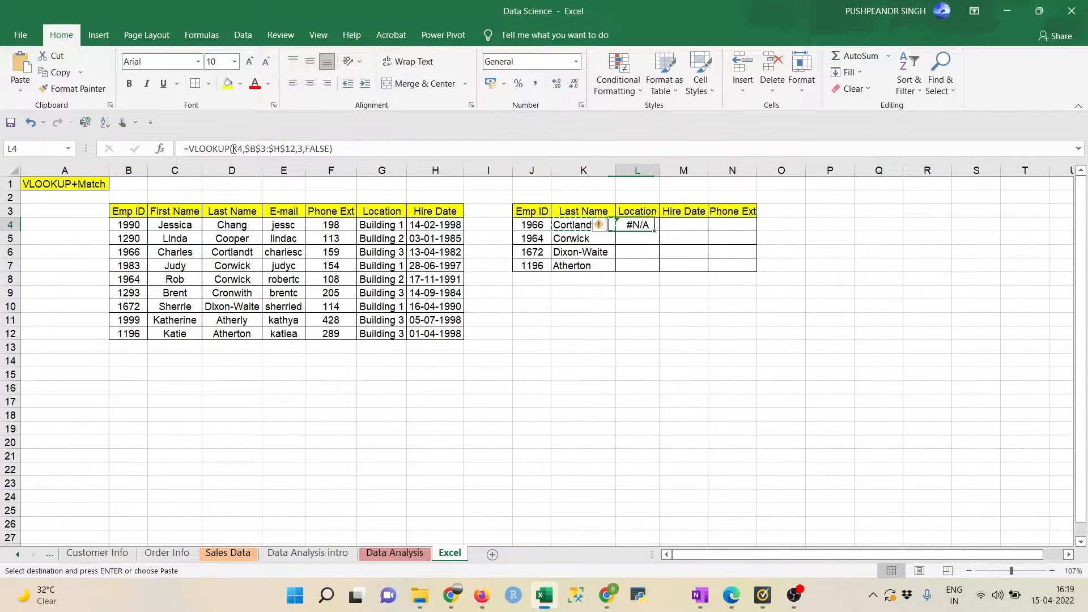
pyautogui.hotkey('ctrl', 'v')
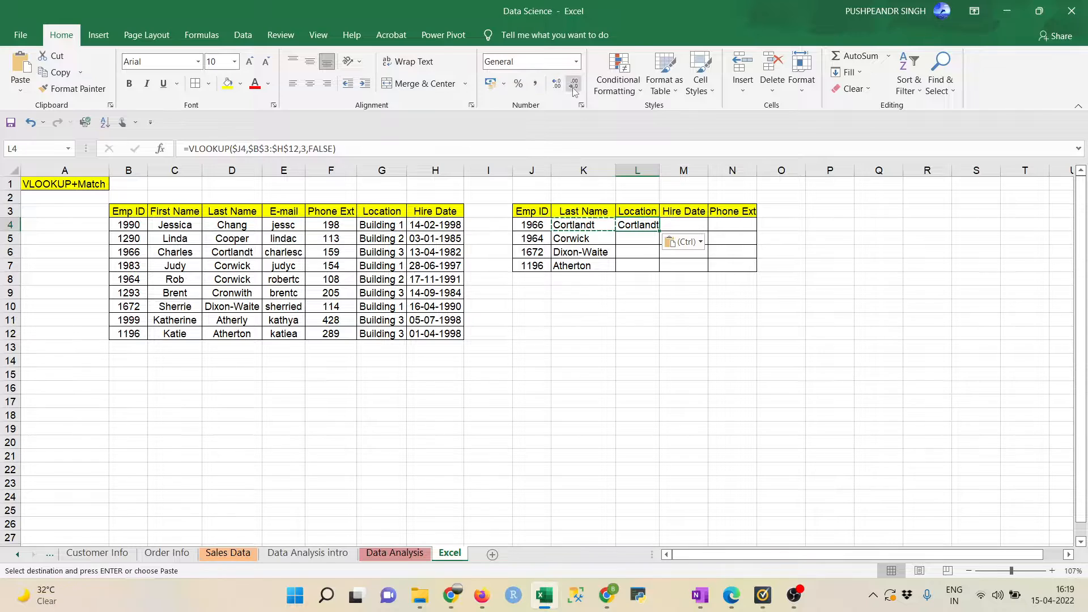
# - Fit the Location column's width to its contents and set the column index in the L4 VLOOKUP formula to 6
pyautogui.doubleClick(659, 170)
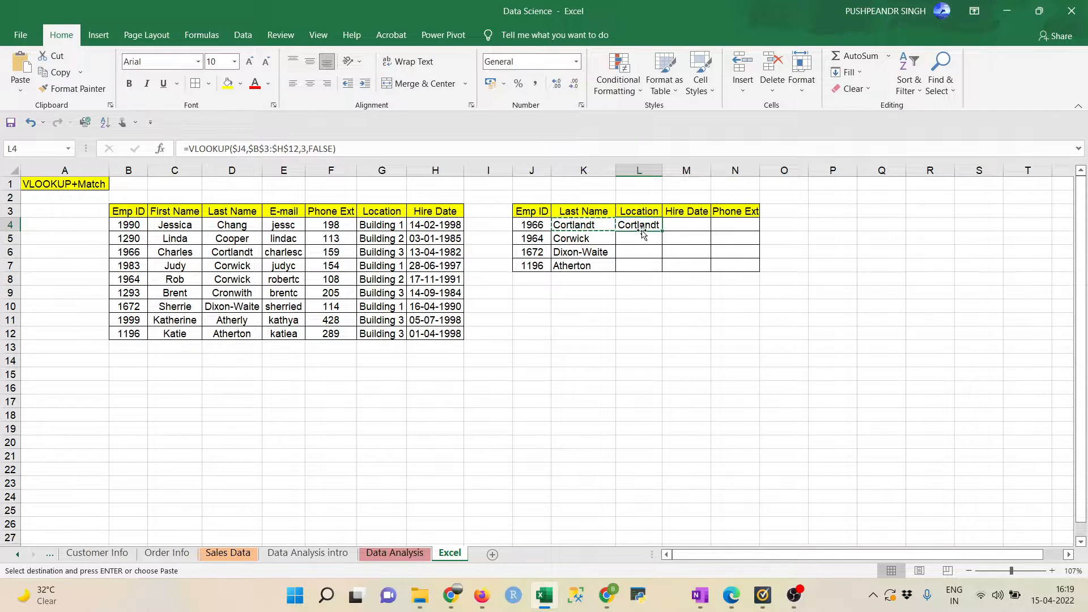
pyautogui.click(561, 223)
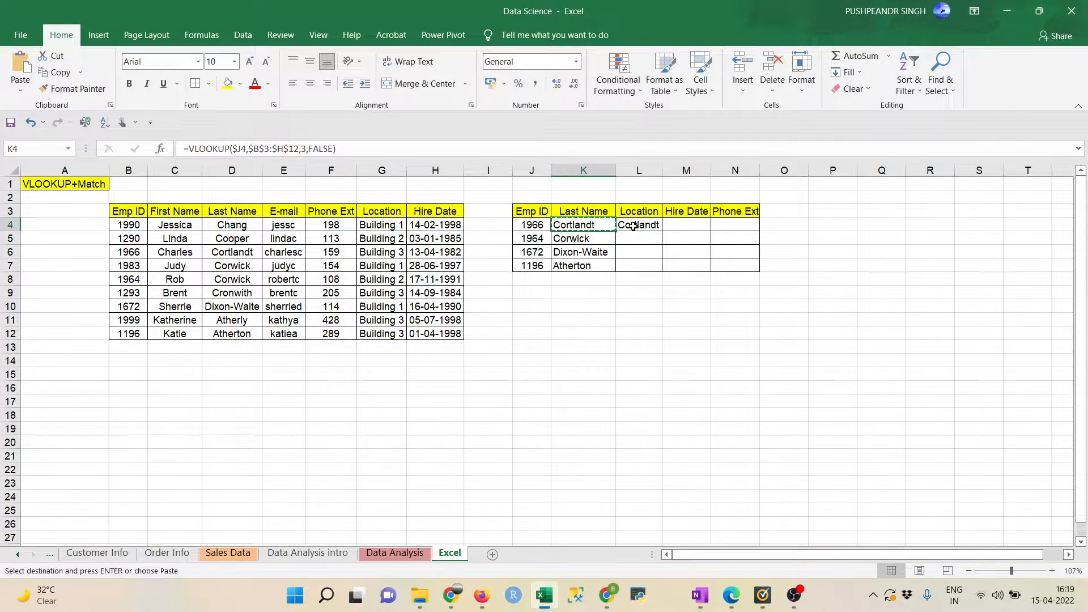
pyautogui.click(651, 226)
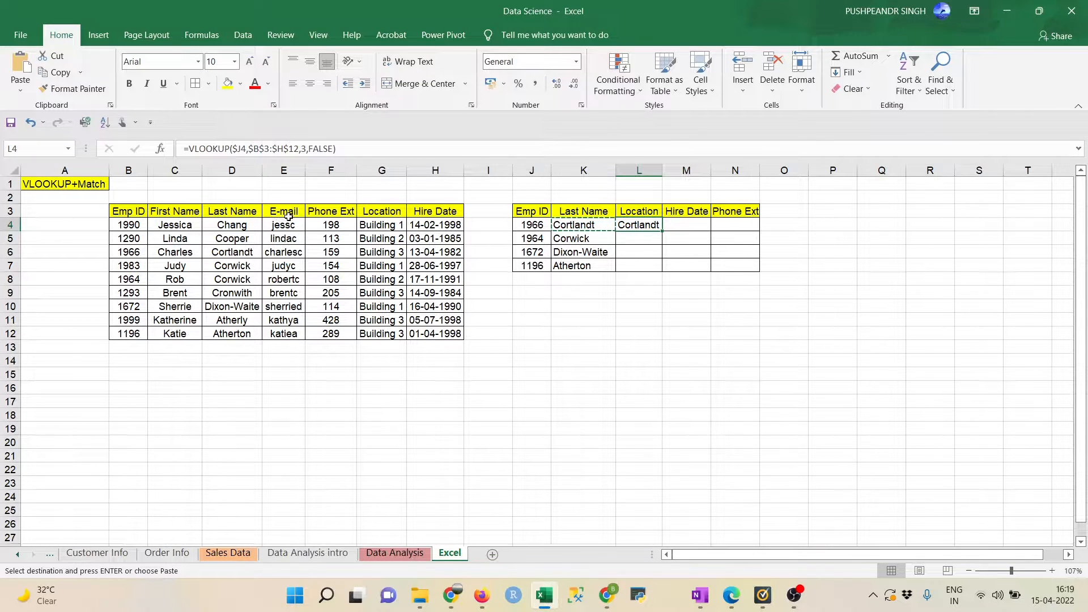
pyautogui.click(304, 149)
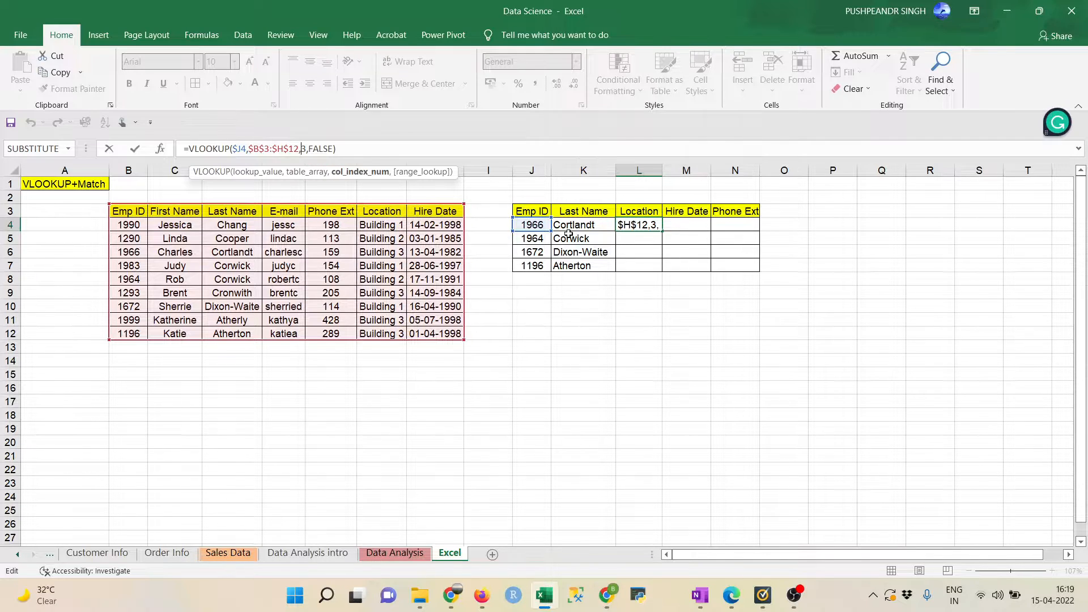
pyautogui.press('Escape')
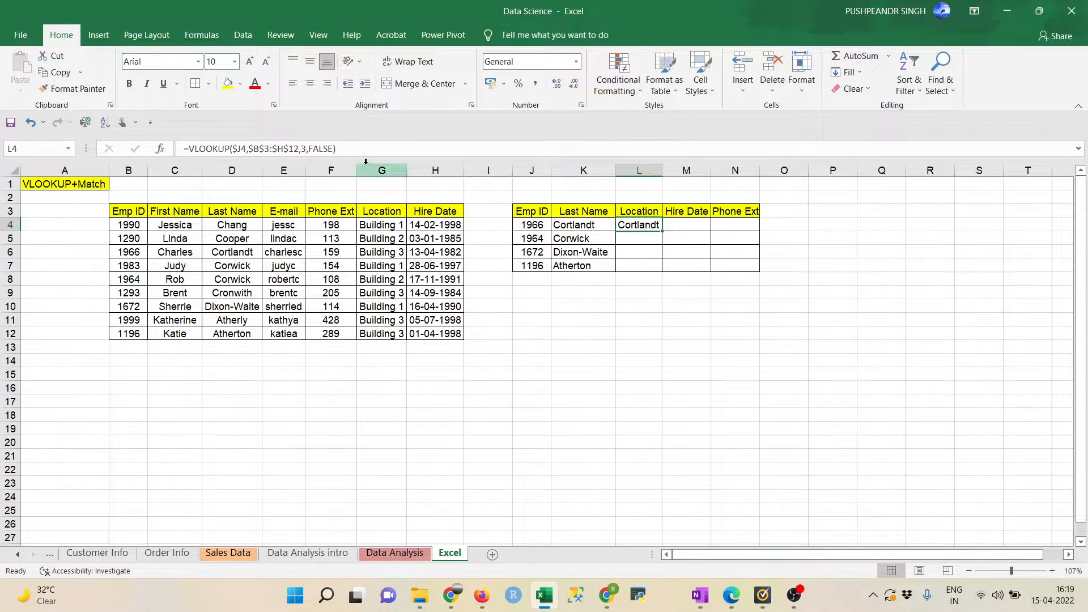
pyautogui.click(305, 148)
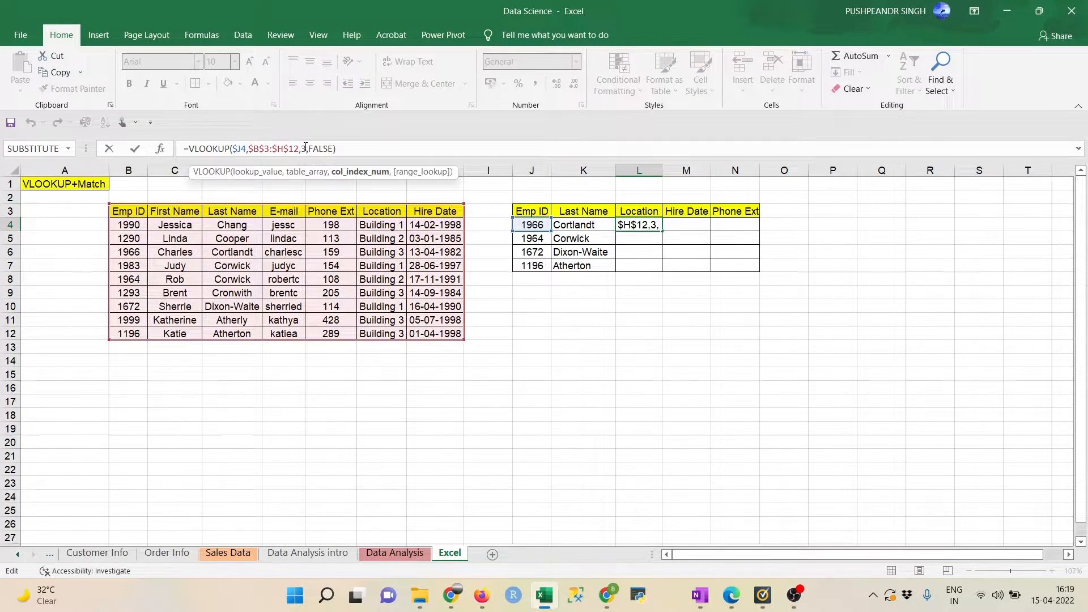
pyautogui.press('BackSpace')
pyautogui.write('6')
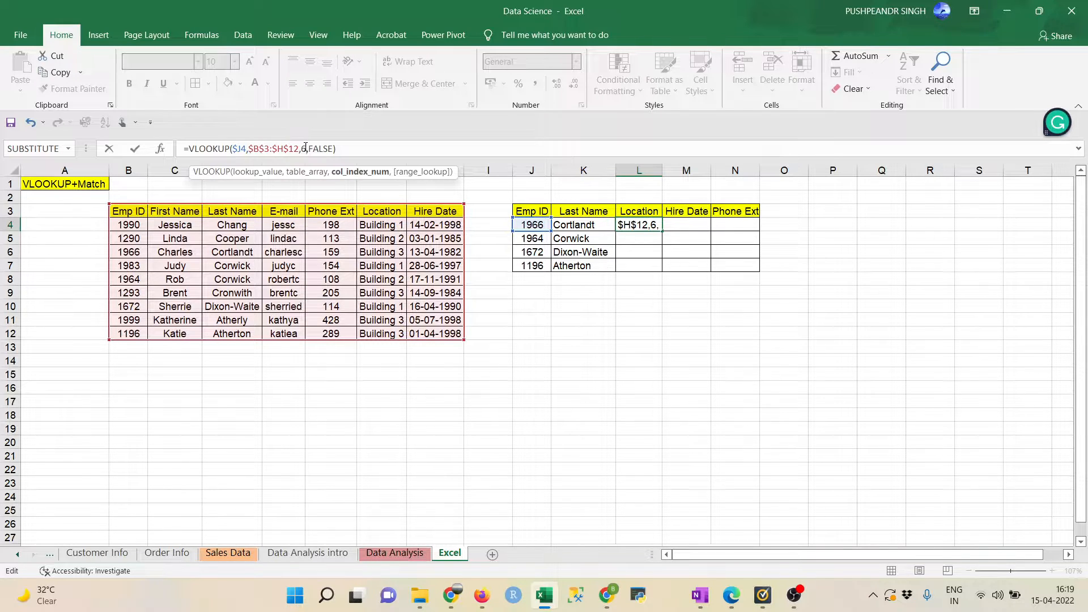
pyautogui.hotkey('ctrl', 'Return')
# - Copy the Location formula from L4 down through L7 and fit column L's width to its contents
pyautogui.hotkey('ctrl', 'c')
pyautogui.hotkey('shift', 'Down')
pyautogui.hotkey('shift', 'Down')
pyautogui.hotkey('shift', 'Down')
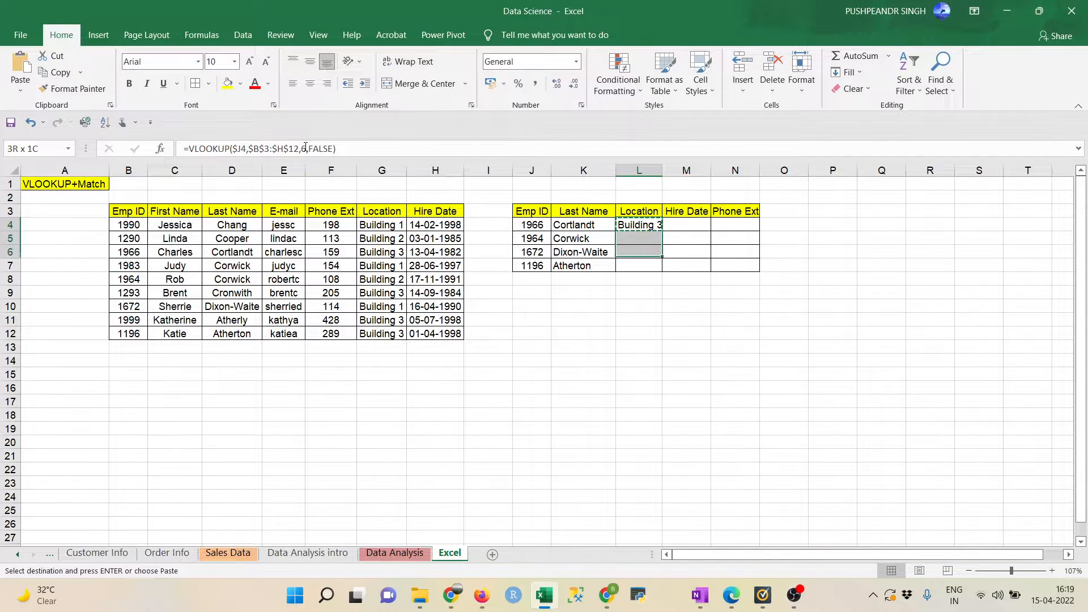
pyautogui.hotkey('ctrl', 'v')
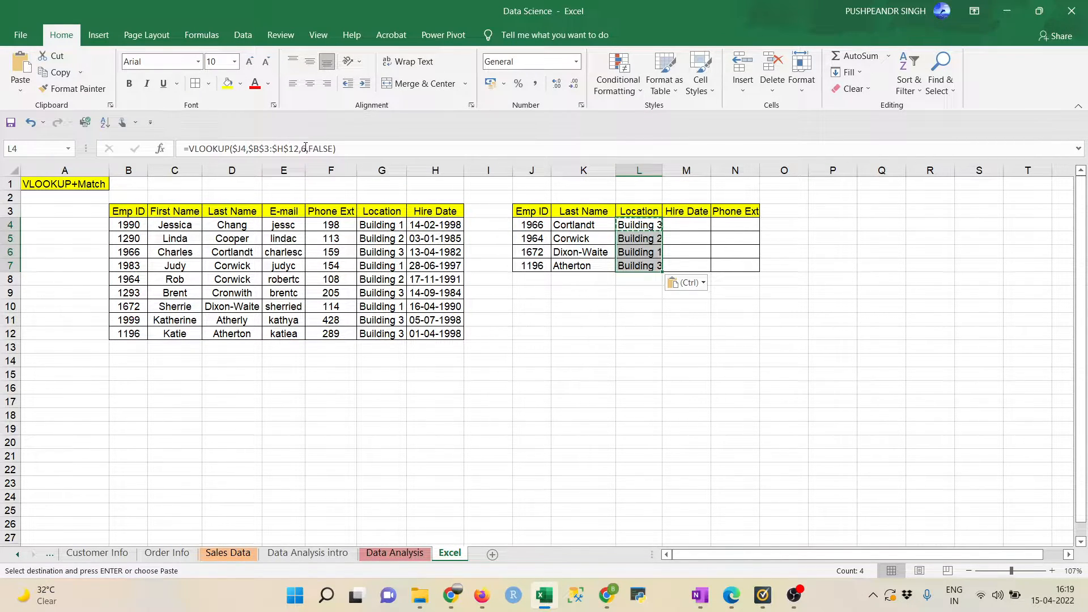
pyautogui.doubleClick(662, 170)
# - Copy the L4 formula into the Hire Date cell M4 and set its column index to 7
pyautogui.click(643, 226)
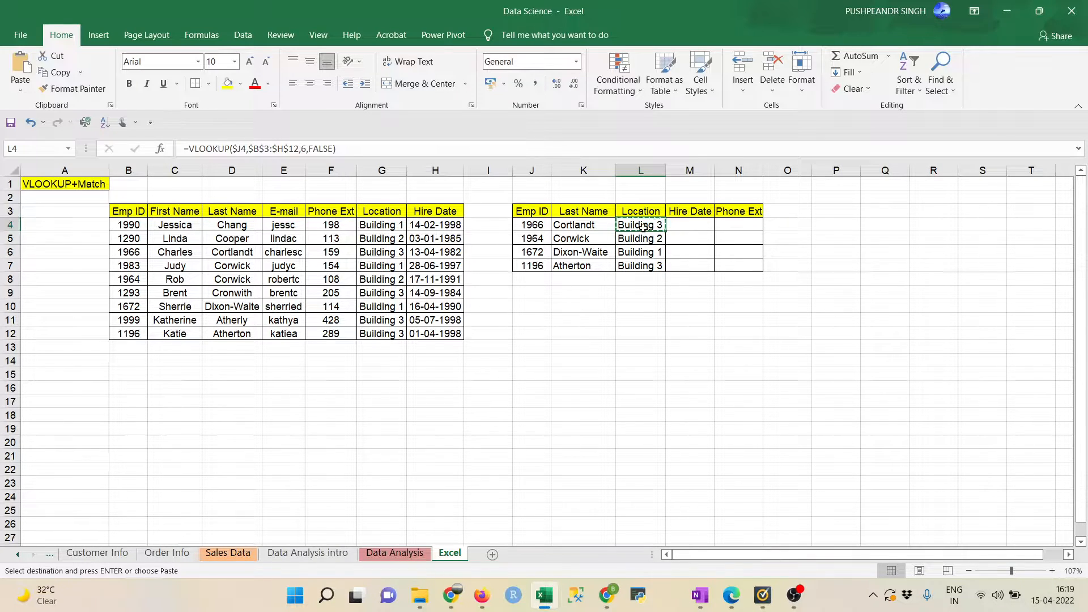
pyautogui.press('Right')
pyautogui.hotkey('ctrl', 'v')
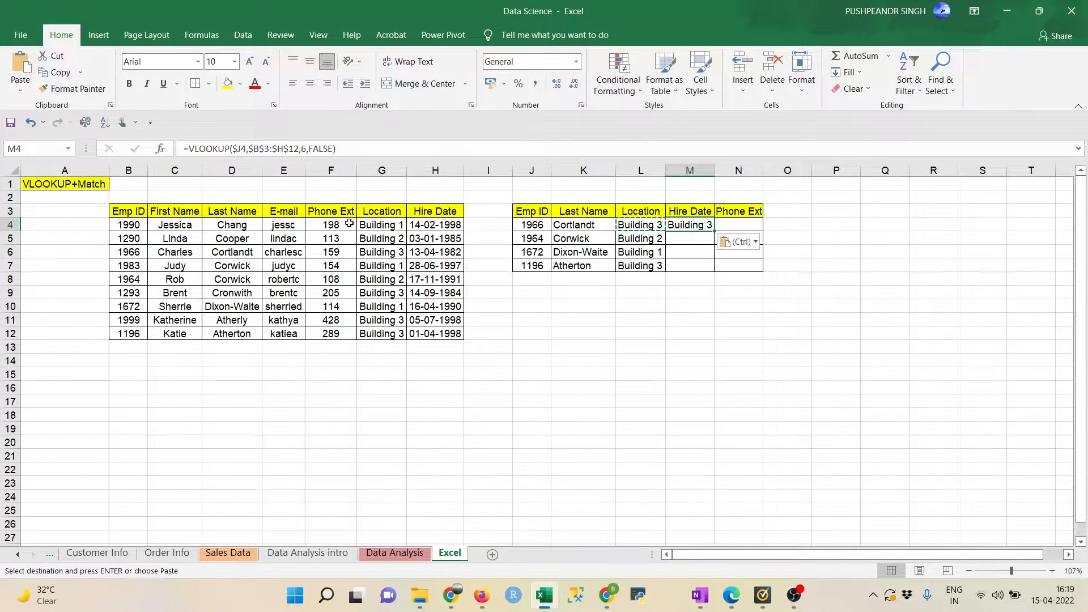
pyautogui.click(306, 149)
pyautogui.press('BackSpace')
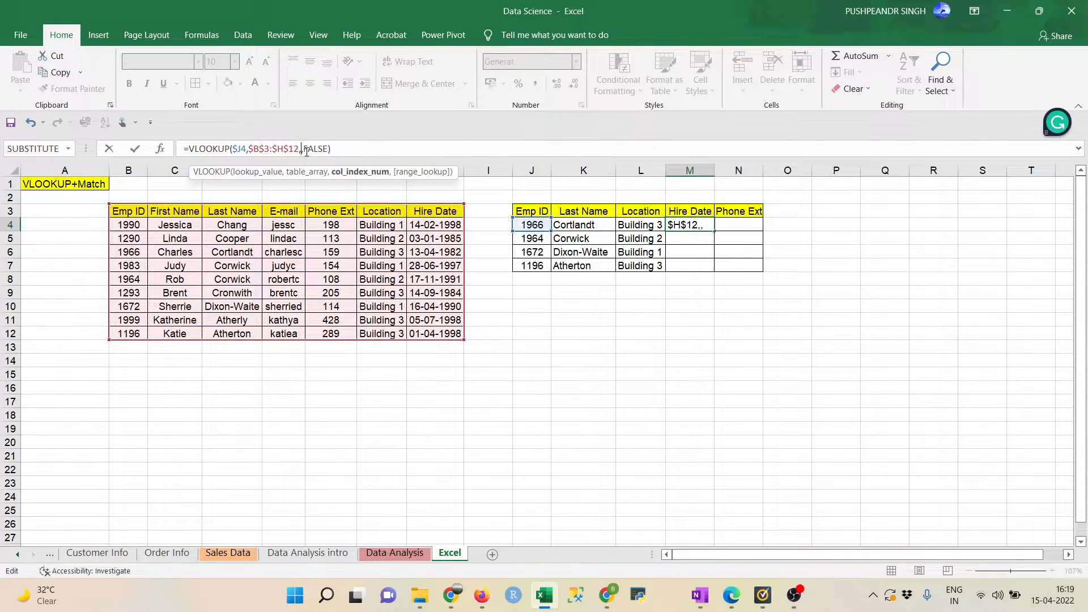
pyautogui.write('7')
pyautogui.hotkey('ctrl', 'Return')
# - Copy the Hire Date formula from M4 down through M7 and format those cells as short dates
pyautogui.hotkey('ctrl', 'c')
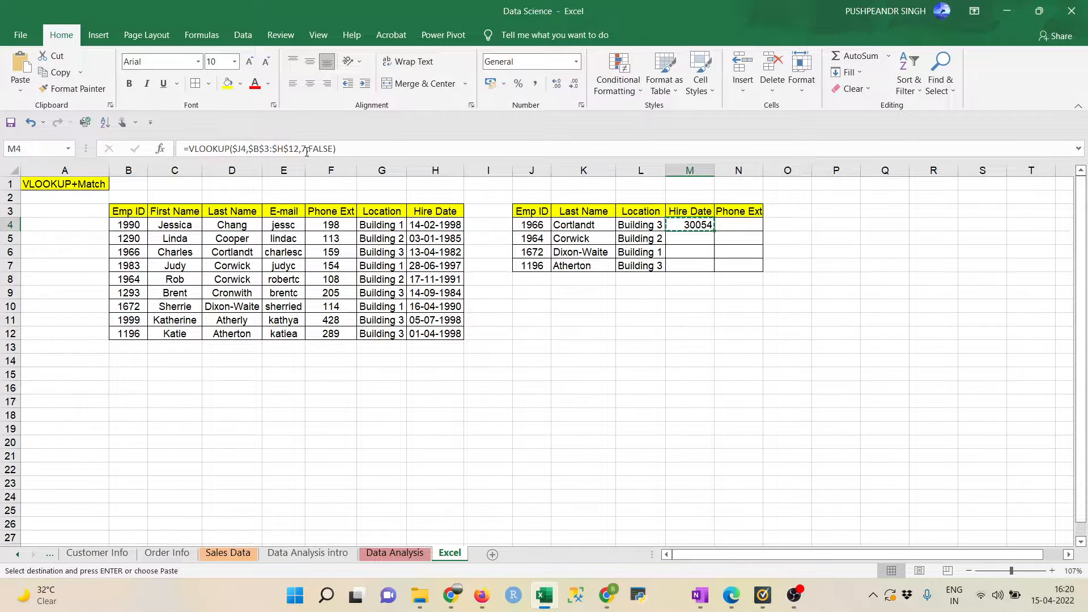
pyautogui.hotkey('shift', 'Down')
pyautogui.hotkey('shift', 'Down')
pyautogui.hotkey('shift', 'Down')
pyautogui.hotkey('ctrl', 'v')
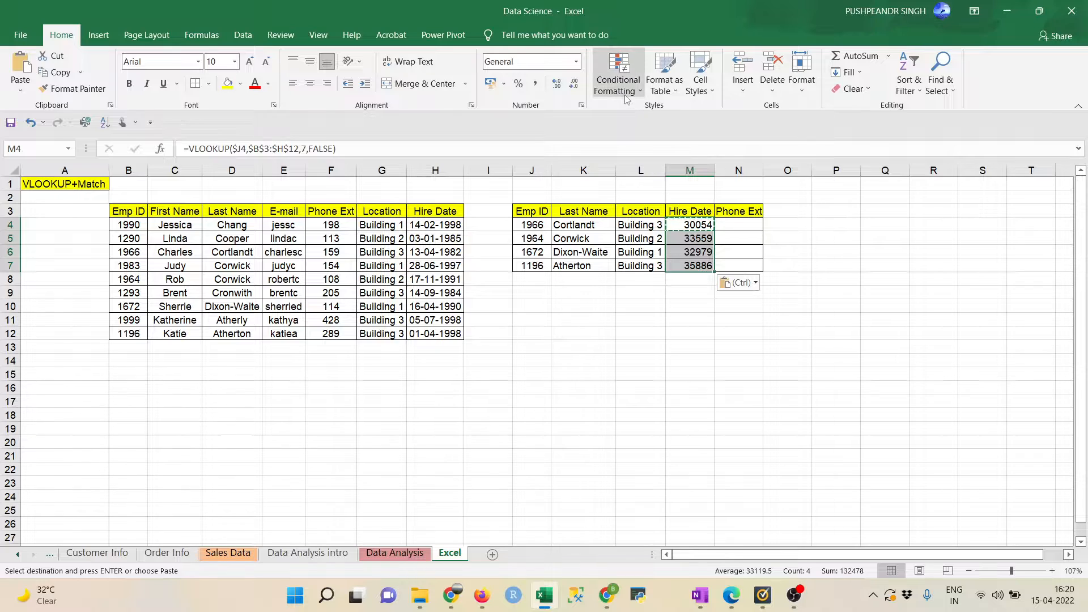
pyautogui.click(576, 61)
pyautogui.click(554, 207)
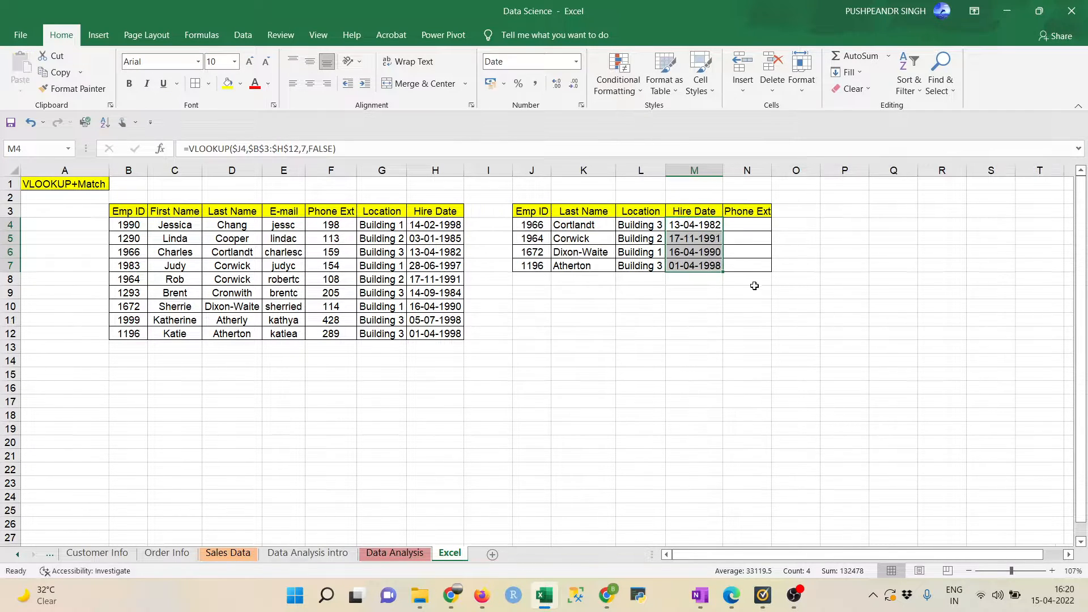
# - Review the lookup table's employee IDs and VLOOKUP formulas against the source headers in B3:H3, comparing the column indexes in K4 and L4
pyautogui.click(524, 226)
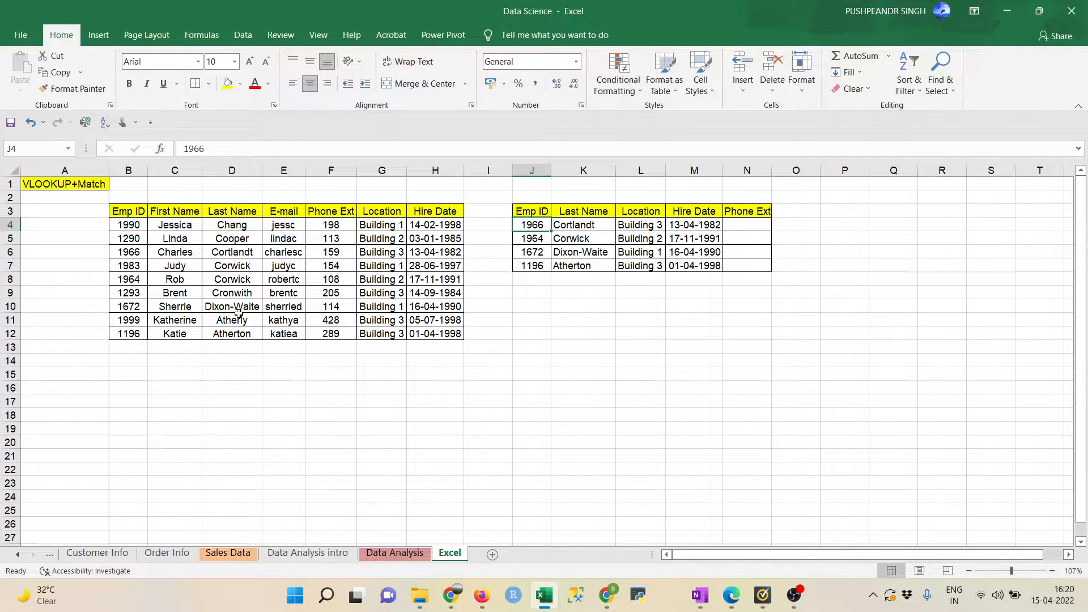
pyautogui.click(533, 253)
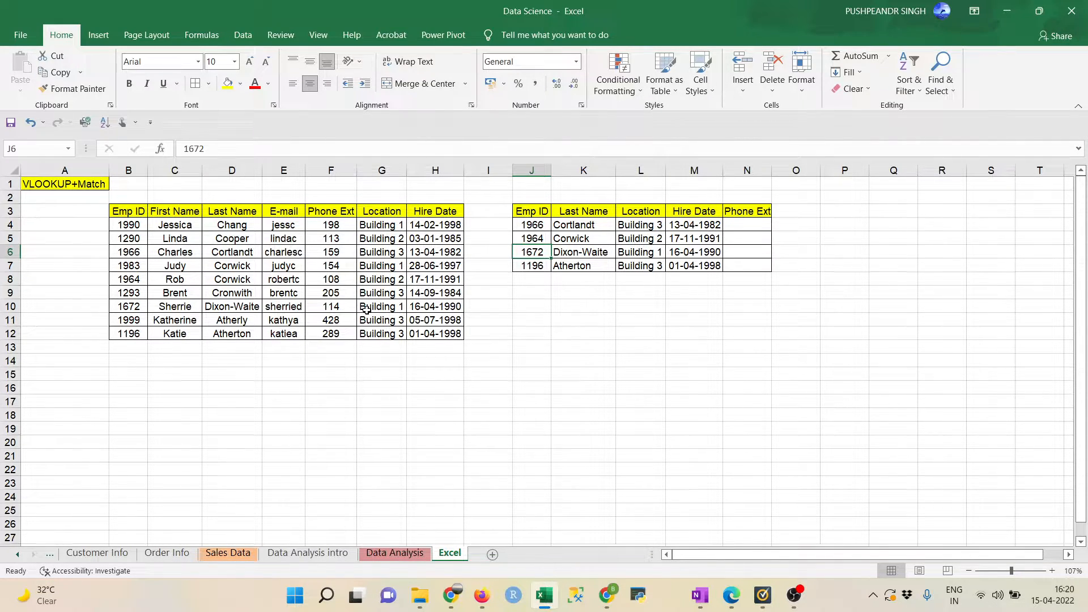
pyautogui.click(582, 223)
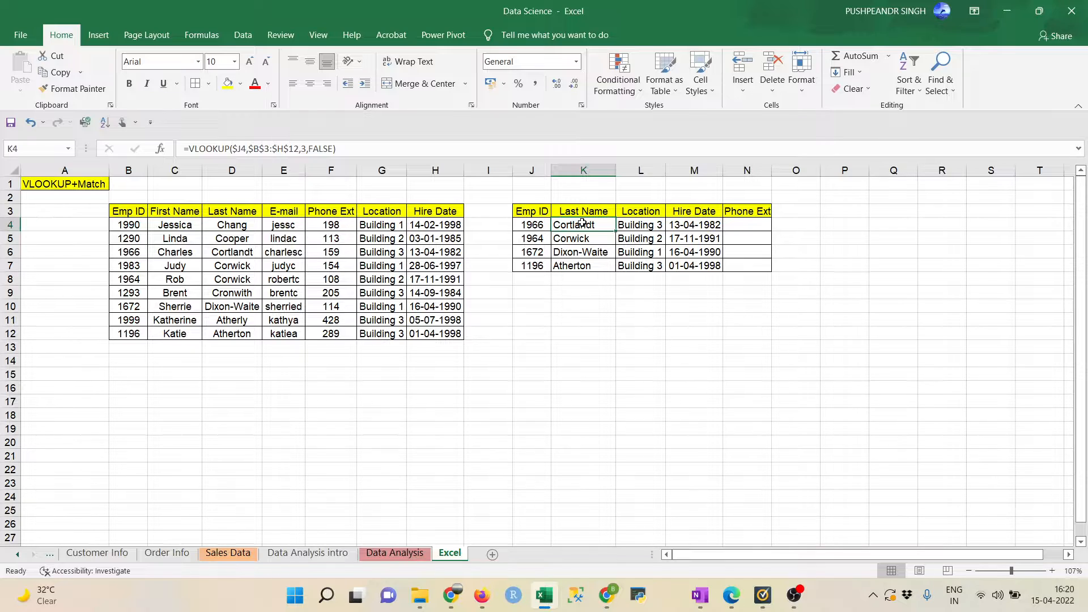
pyautogui.press('Down')
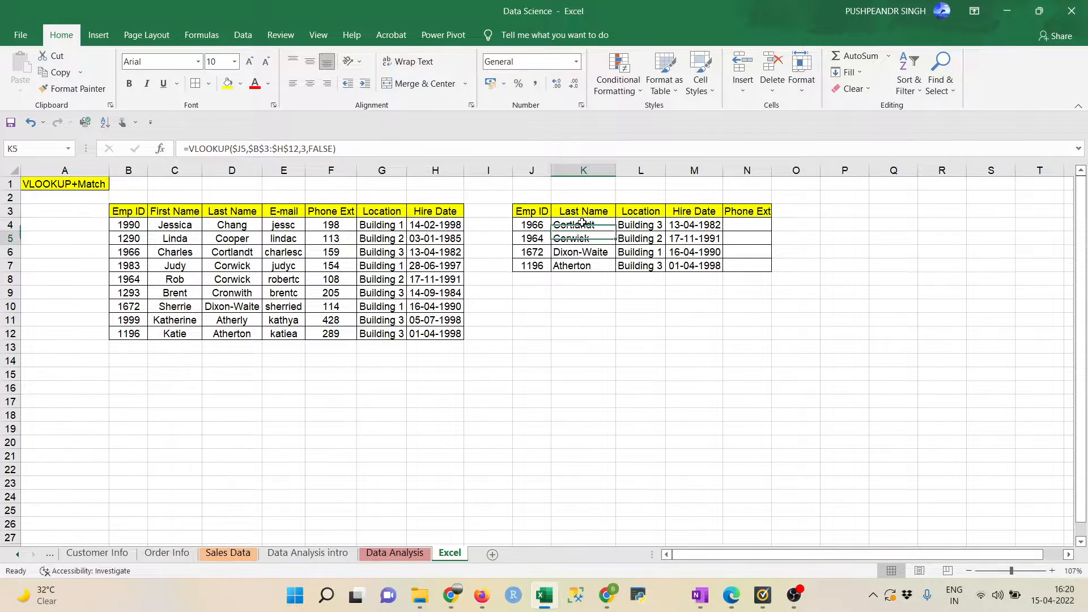
pyautogui.press('Up')
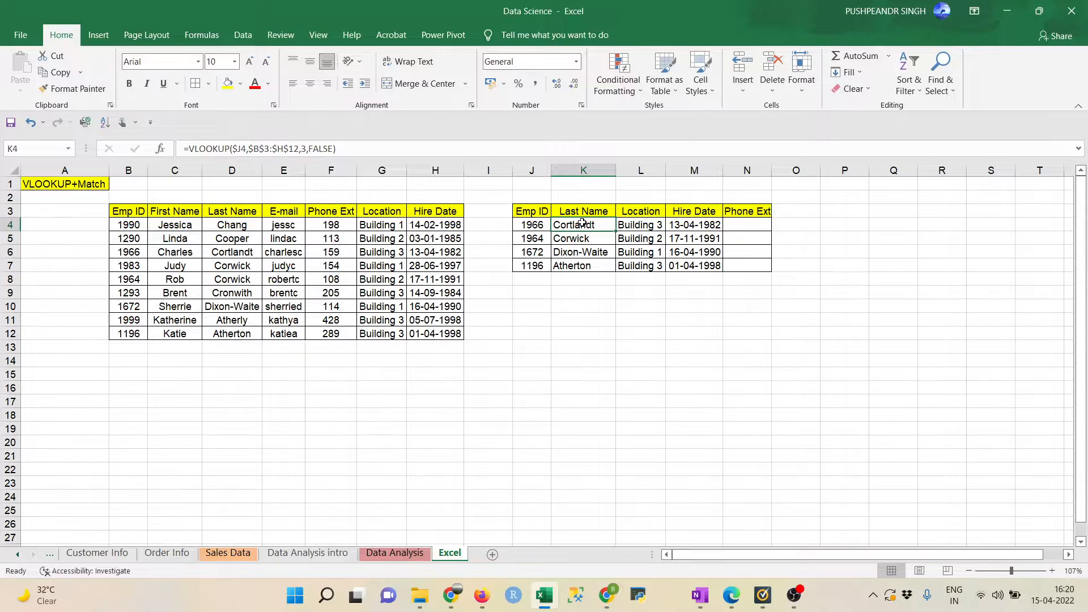
pyautogui.hotkey('shift', 'Right')
pyautogui.hotkey('shift', 'Right')
pyautogui.hotkey('shift', 'Right')
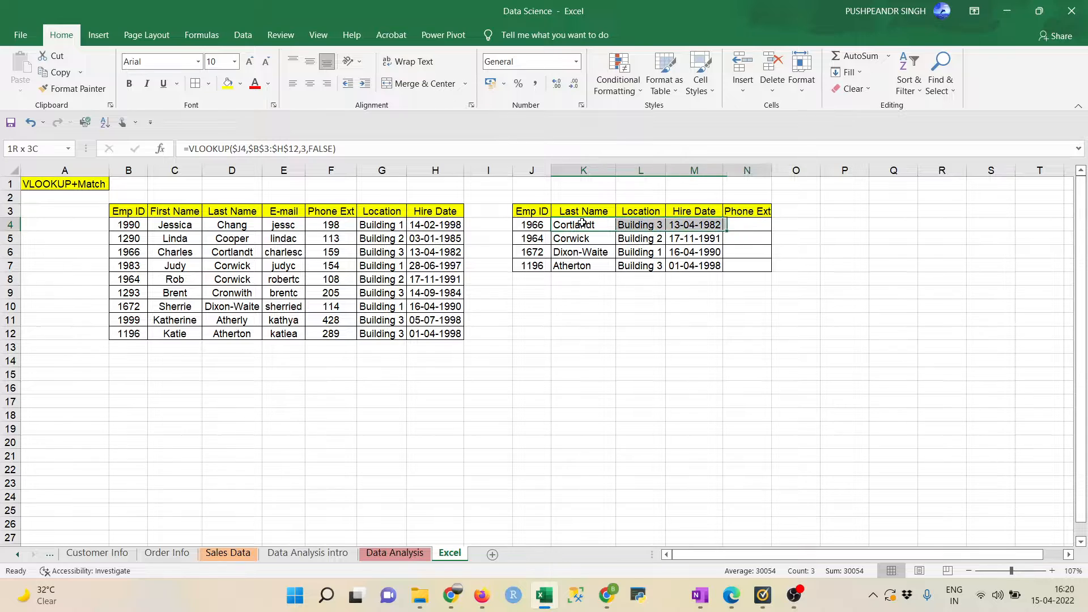
pyautogui.hotkey('shift', 'Down')
pyautogui.hotkey('shift', 'Down')
pyautogui.hotkey('shift', 'Down')
pyautogui.click(582, 223)
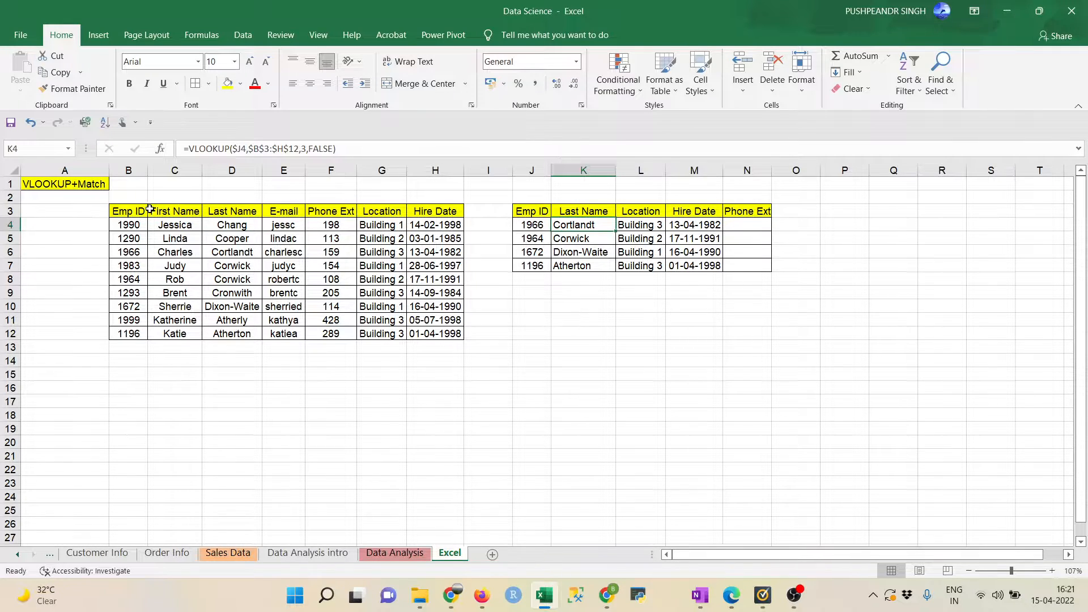
pyautogui.moveTo(121, 213); pyautogui.dragTo(422, 212)
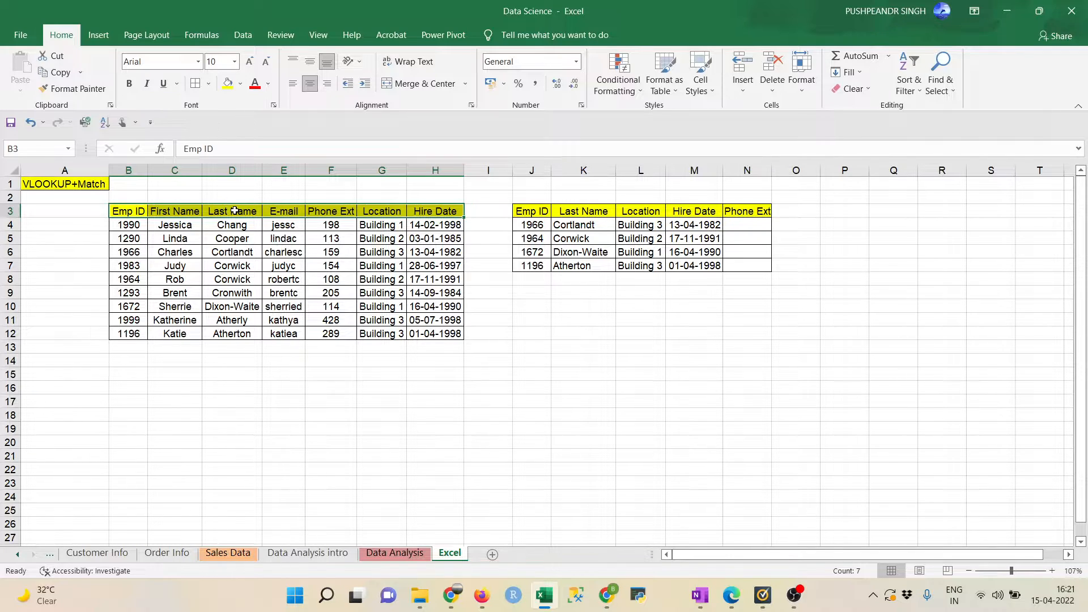
pyautogui.click(588, 224)
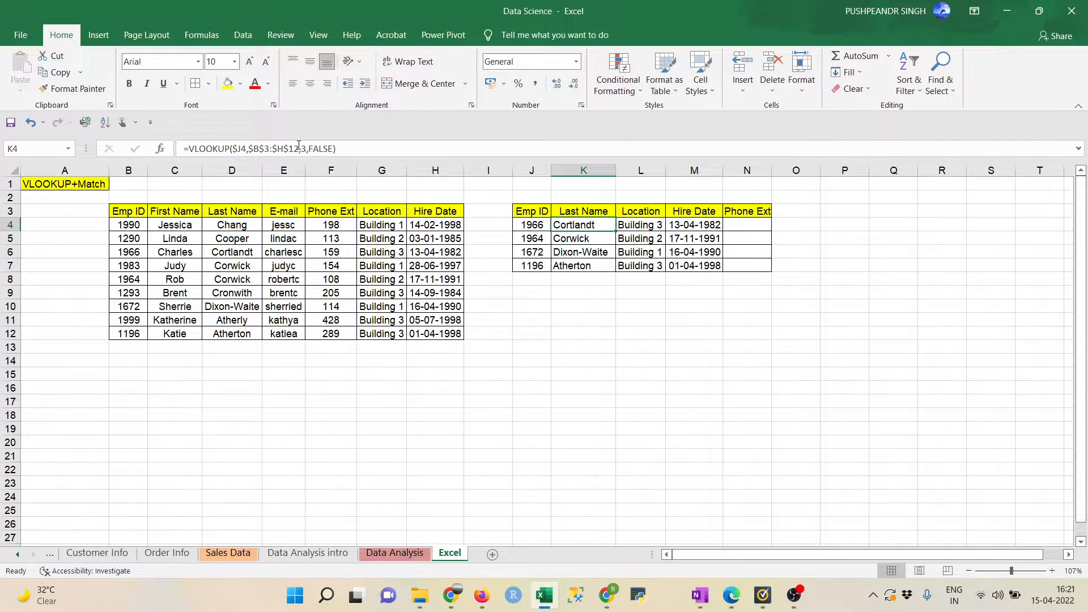
pyautogui.click(629, 226)
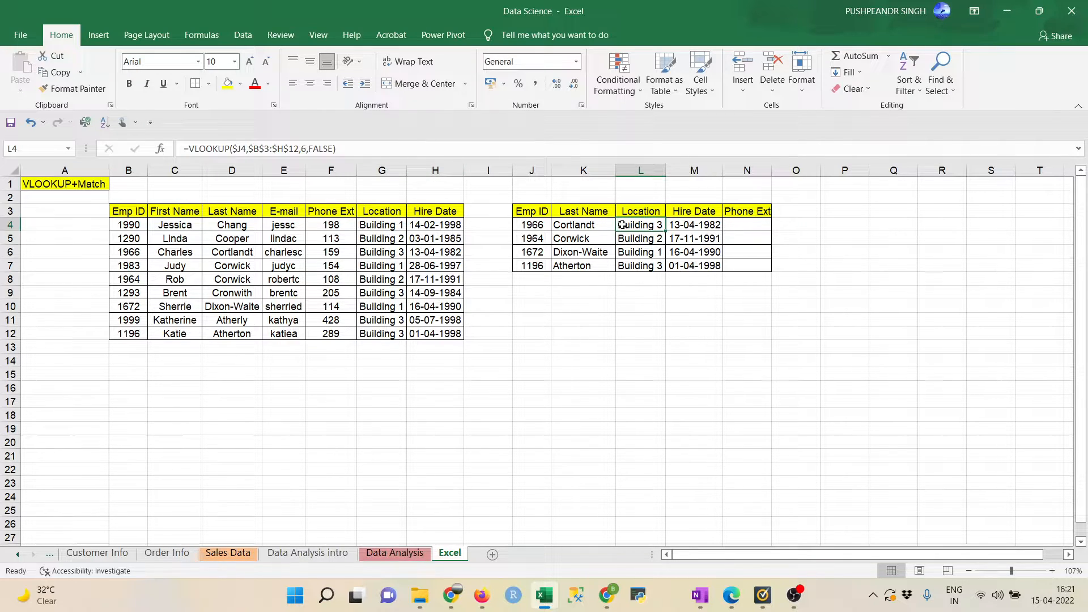
# - Clear the contents of the lookup table's result cells K4:N7
pyautogui.click(601, 224)
pyautogui.hotkey('shift', 'Right')
pyautogui.hotkey('shift', 'Right')
pyautogui.hotkey('shift', 'Right')
pyautogui.hotkey('shift', 'Down')
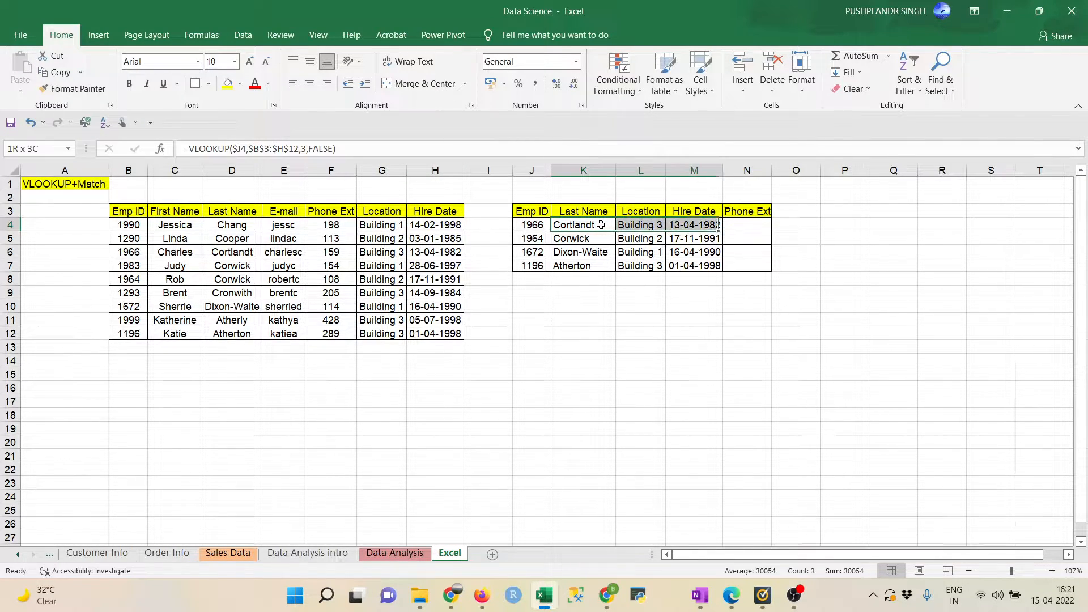
pyautogui.hotkey('shift', 'Down')
pyautogui.hotkey('shift', 'Down')
pyautogui.press('Delete')
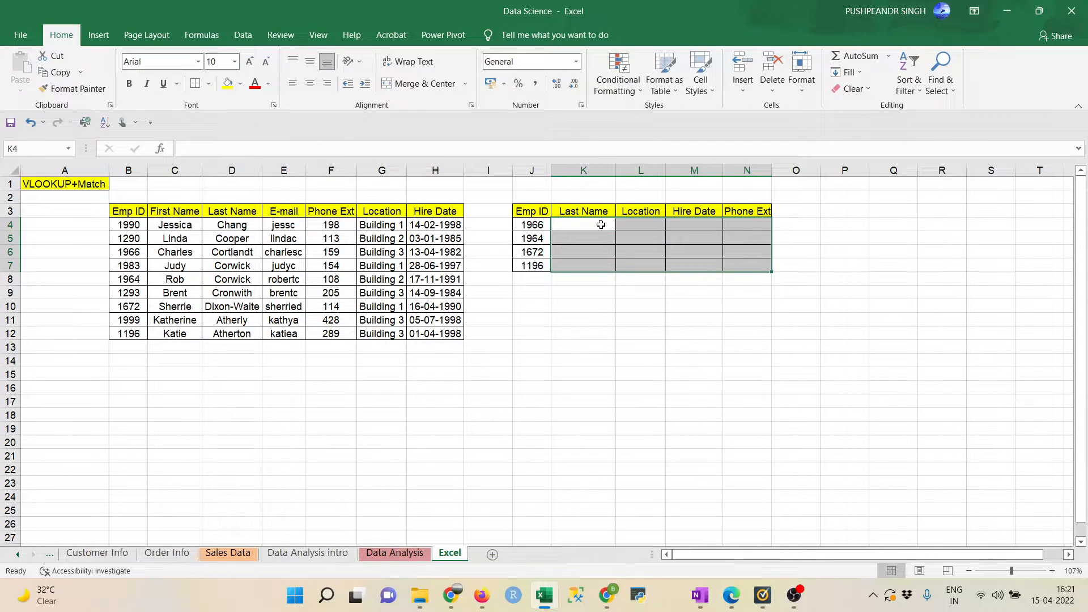
pyautogui.click(601, 225)
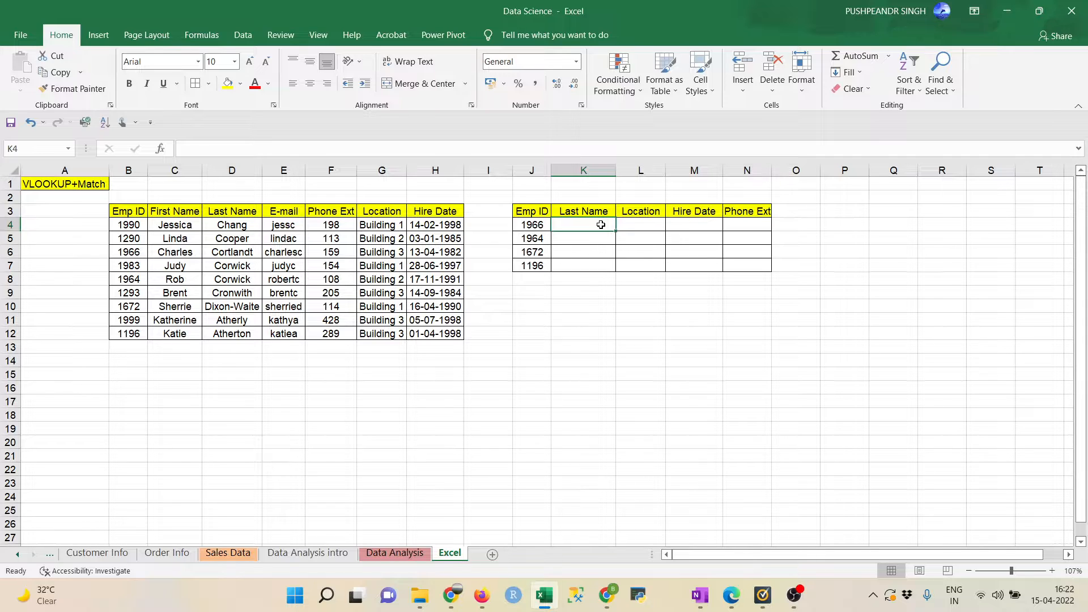
pyautogui.press('Down')
pyautogui.press('Up')
pyautogui.press('Up')
pyautogui.press('Up')
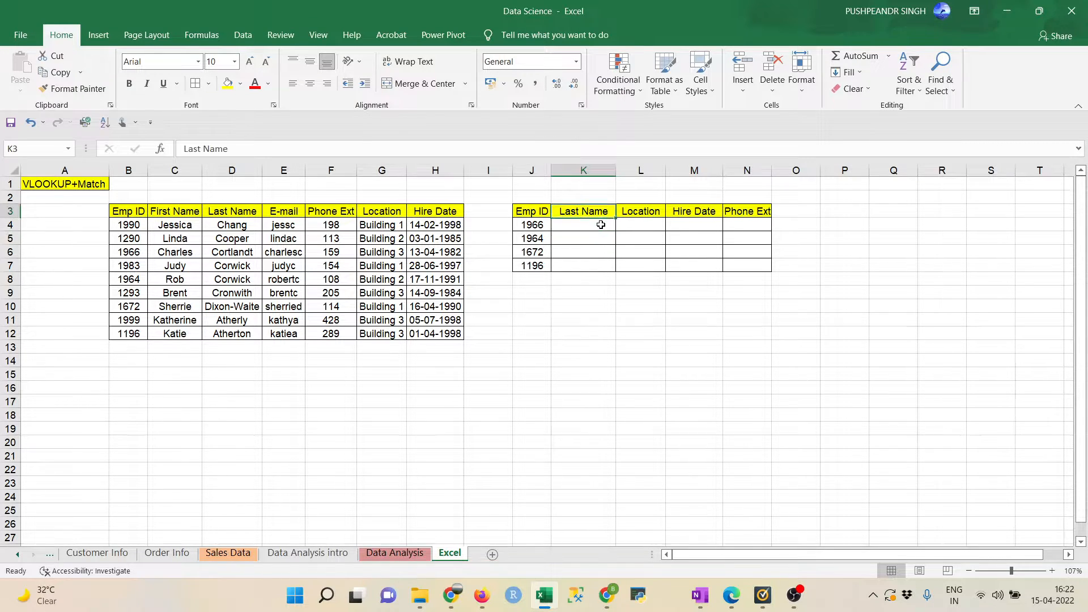
pyautogui.press('Down')
pyautogui.press('Down')
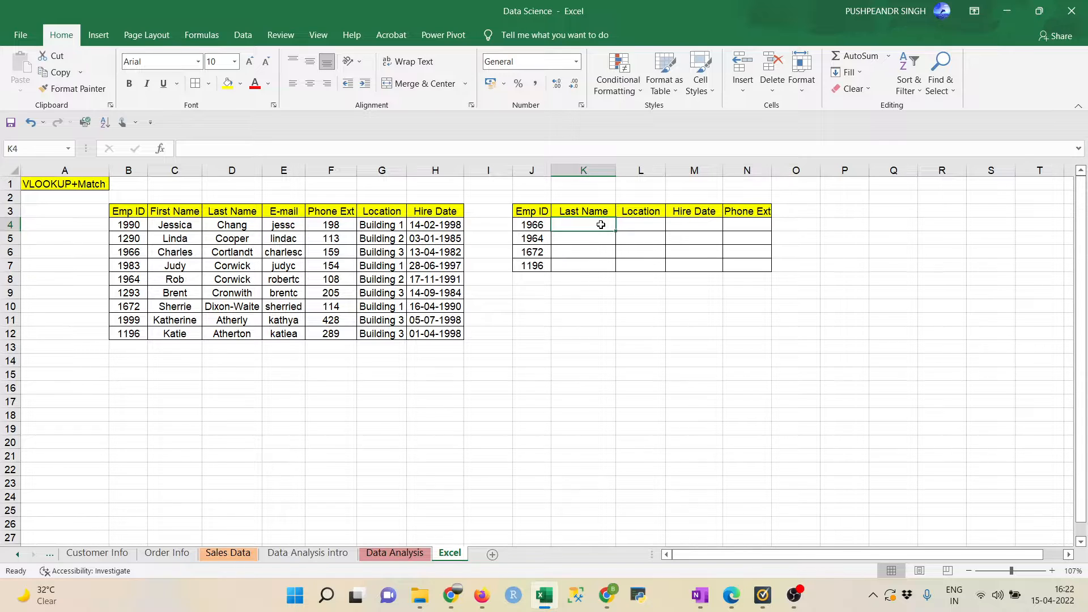
pyautogui.press('Right')
pyautogui.press('Left')
# - Start a VLOOKUP formula in K4 with lookup value $J4 and the absolute table range $B$3:$H$12
pyautogui.write('=')
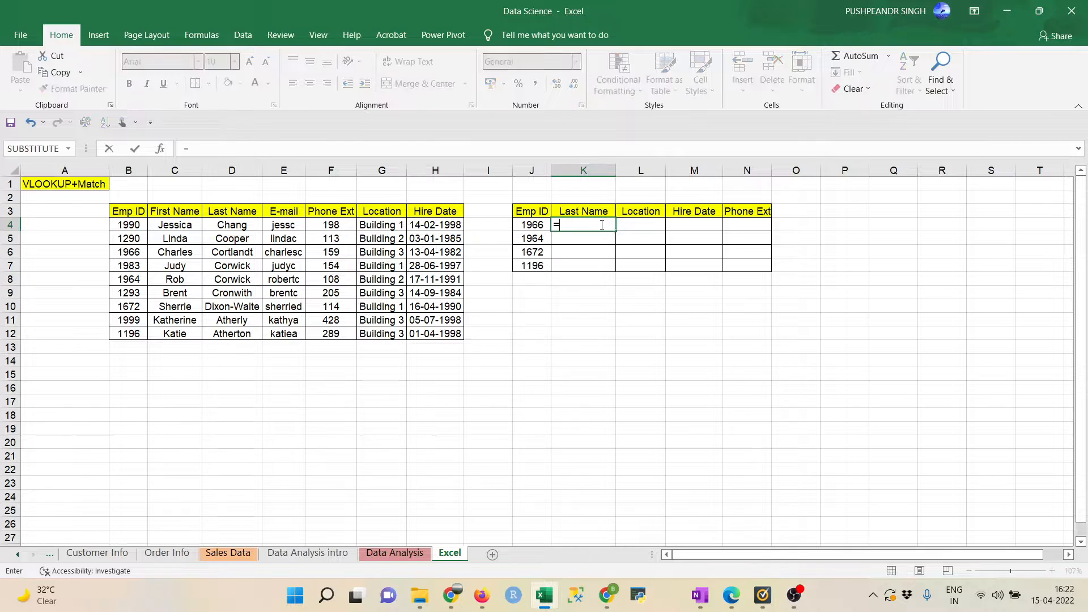
pyautogui.write('vl')
pyautogui.press('Tab')
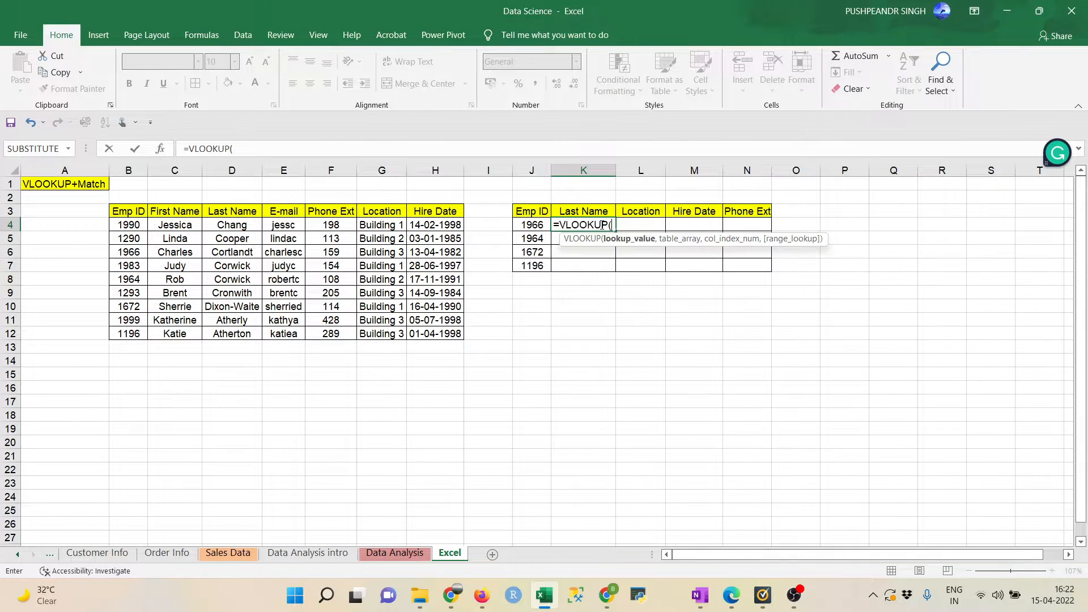
pyautogui.click(531, 224)
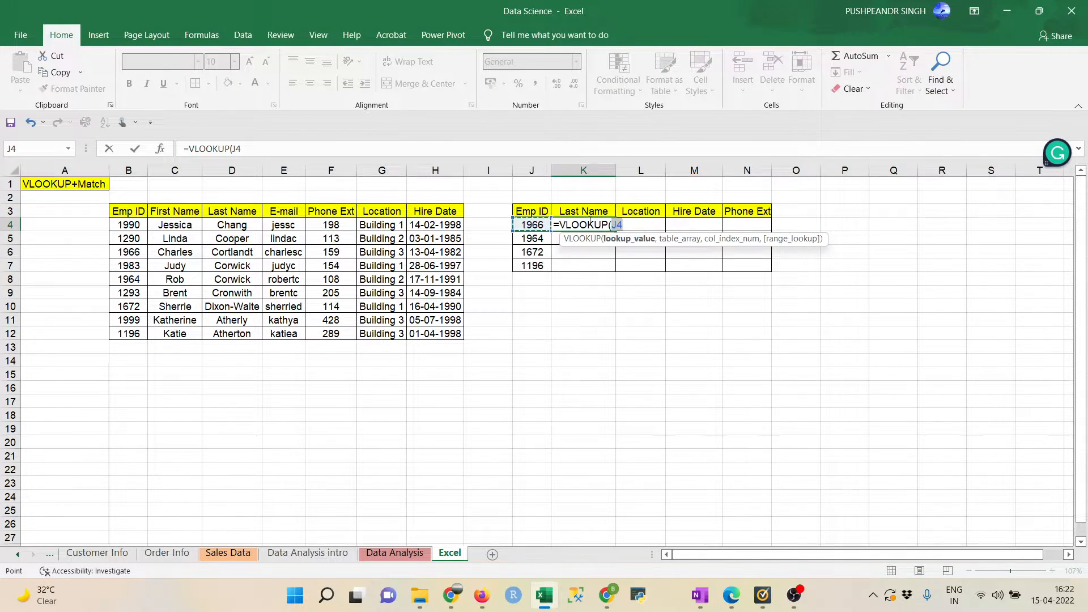
pyautogui.click(233, 148)
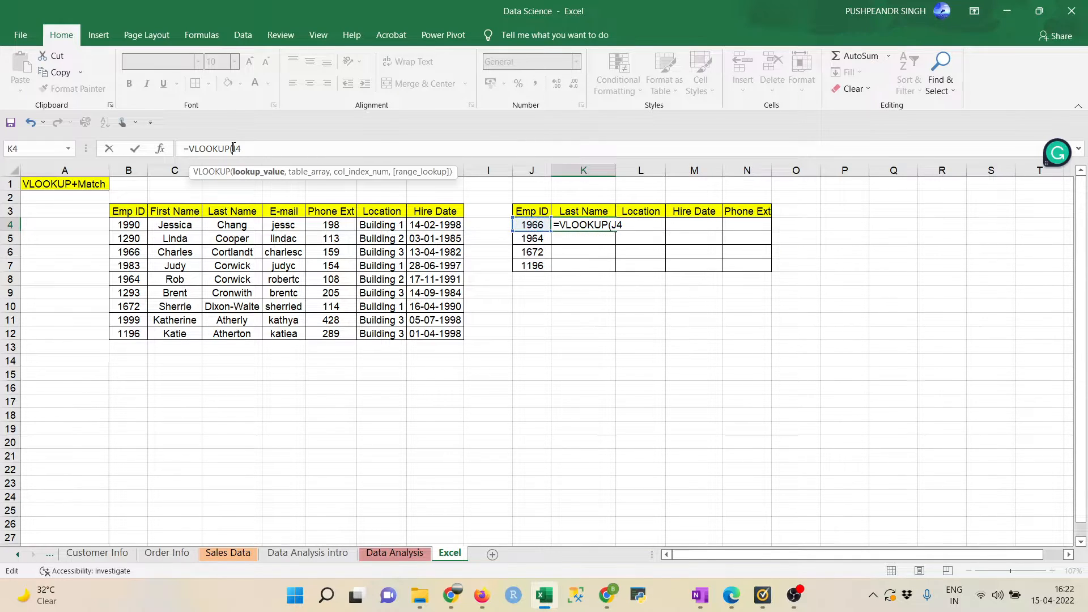
pyautogui.write('$')
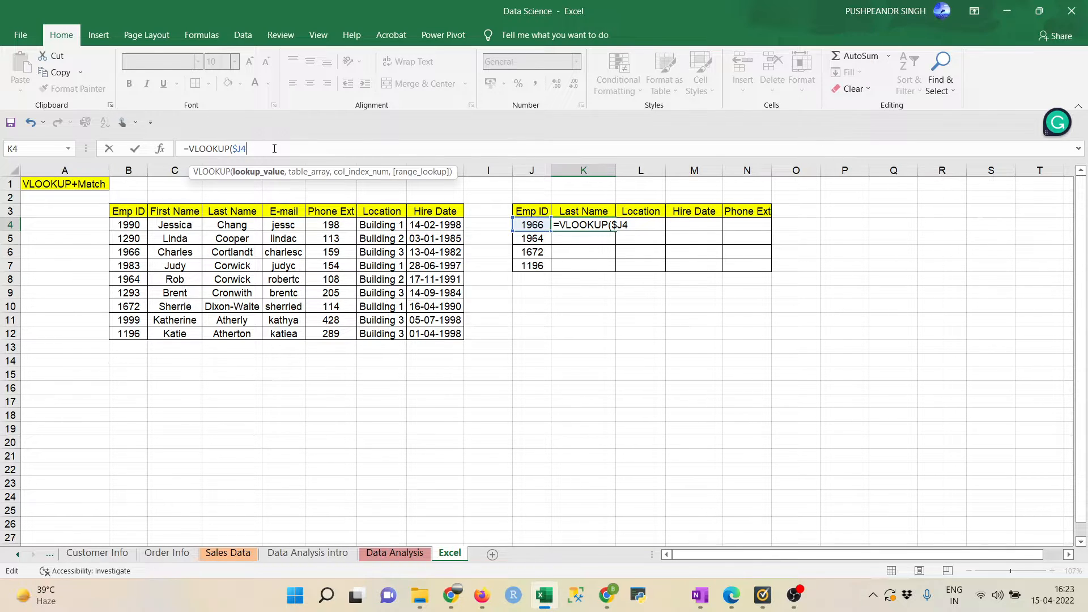
pyautogui.write(',')
pyautogui.moveTo(129, 214); pyautogui.dragTo(433, 333)
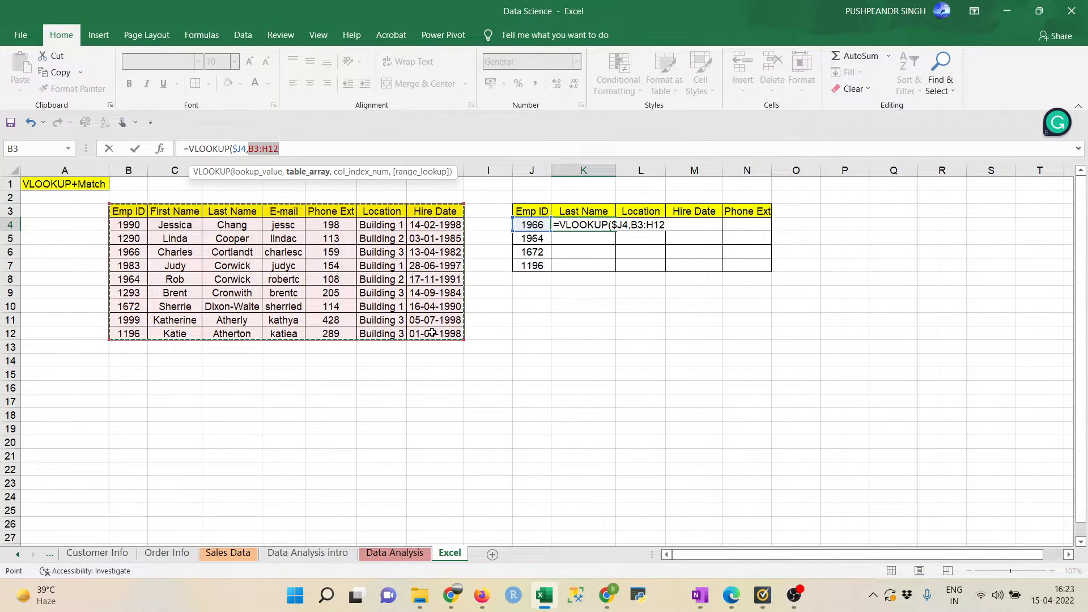
pyautogui.press('F4')
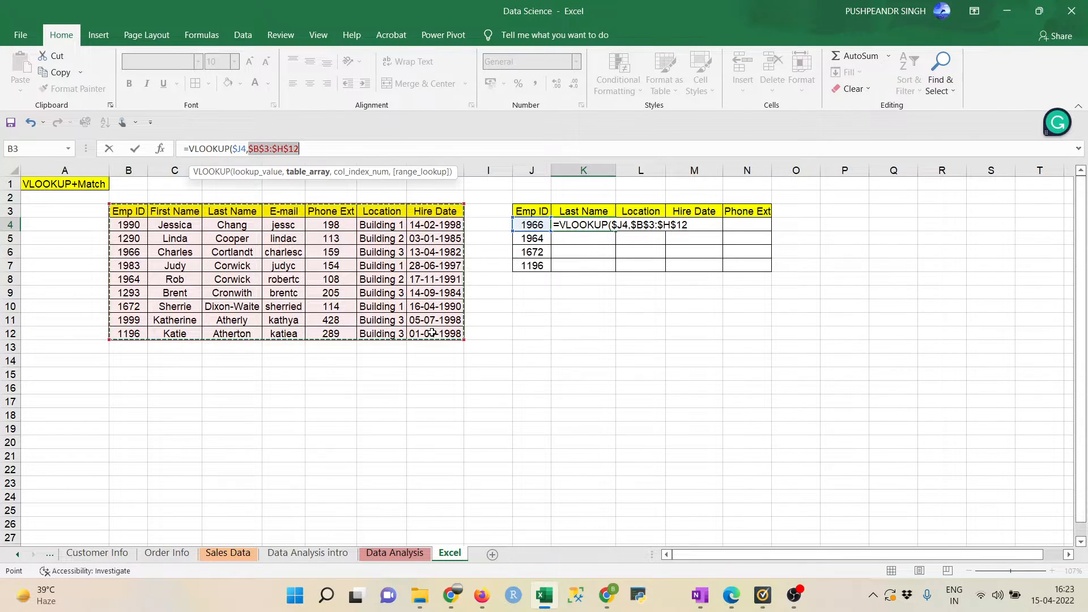
pyautogui.write(',')
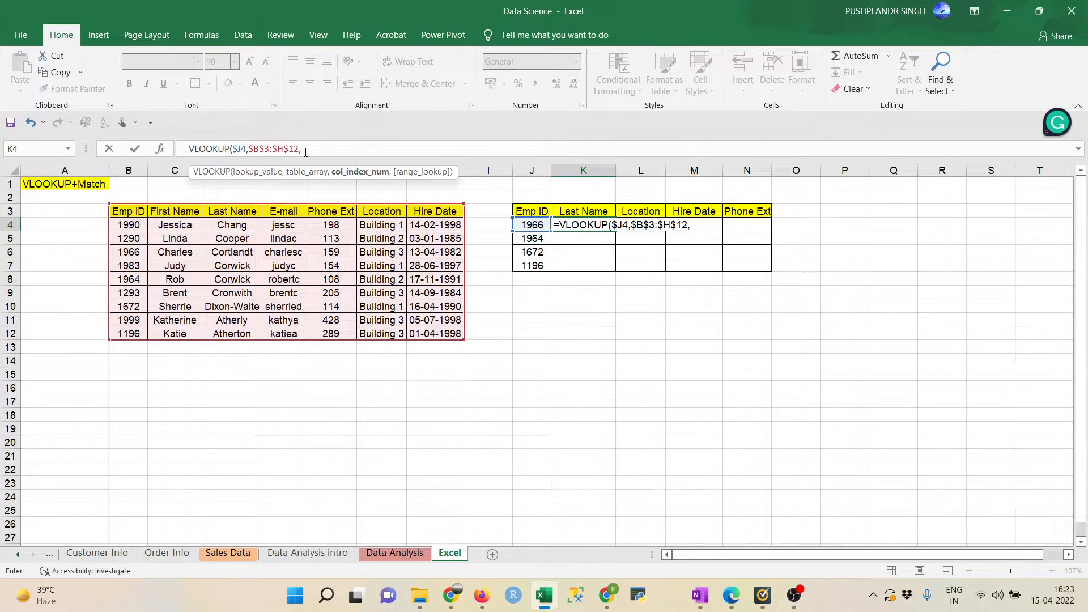
# - Nest MATCH(K$3,$B$3:$H$3,0) as the column index argument of the VLOOKUP formula in K4
pyautogui.write('ma')
pyautogui.write('t')
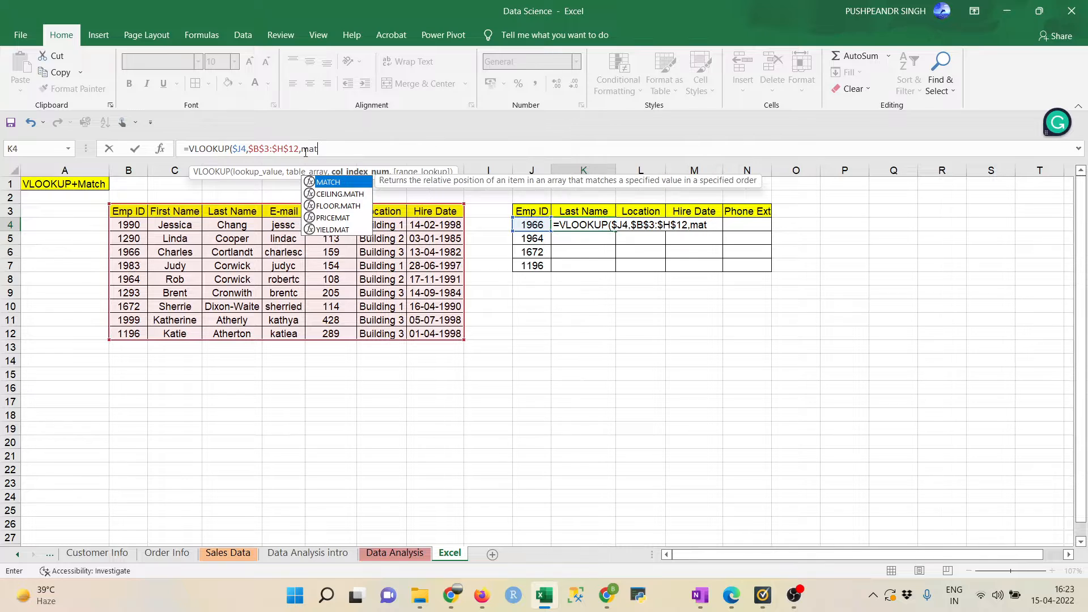
pyautogui.press('Tab')
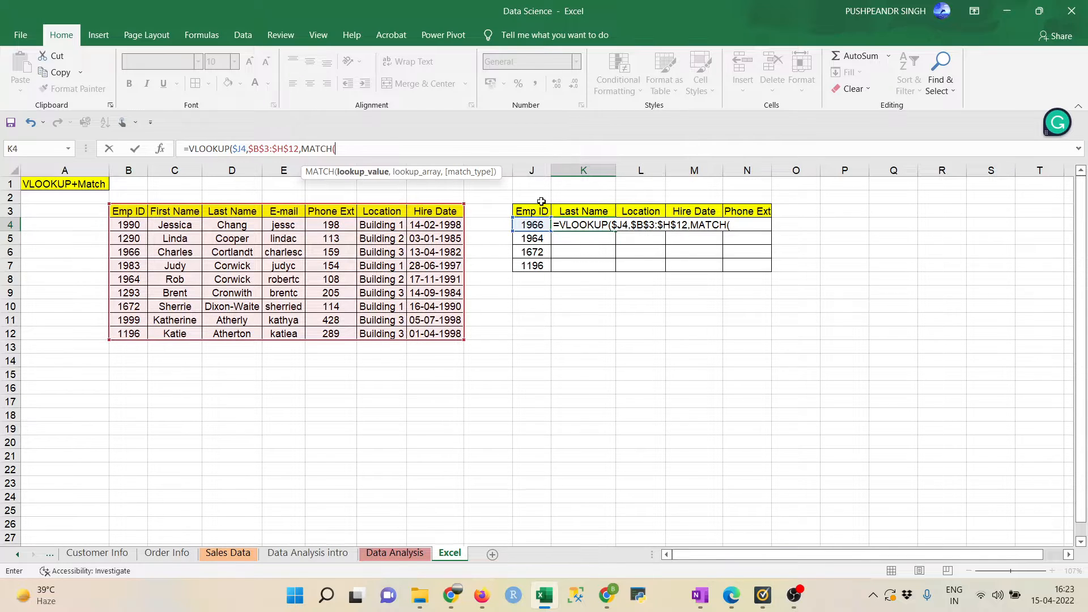
pyautogui.click(571, 211)
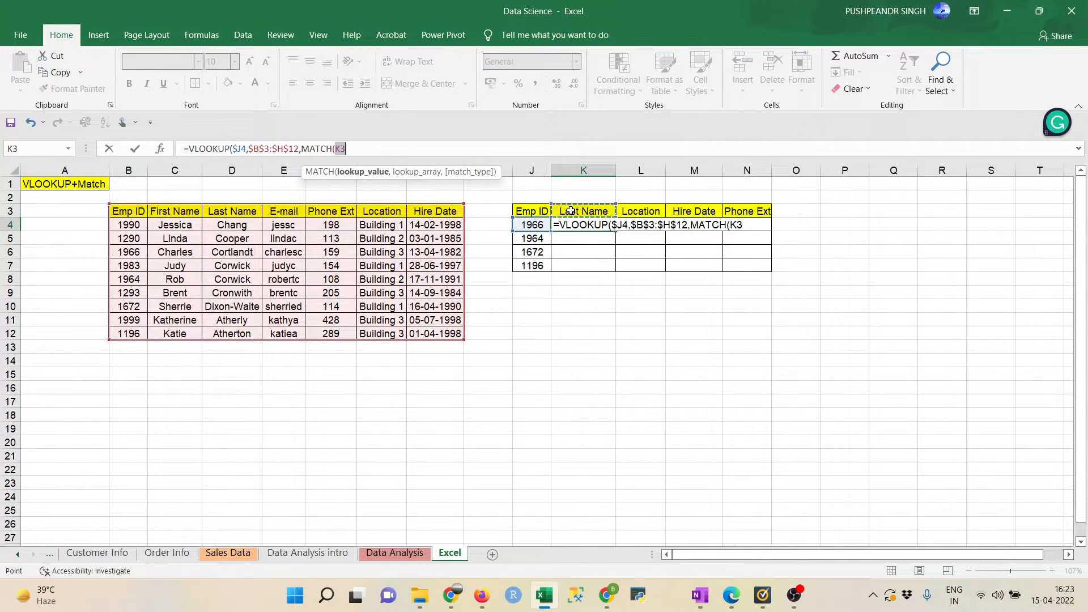
pyautogui.click(342, 148)
pyautogui.write('$3,')
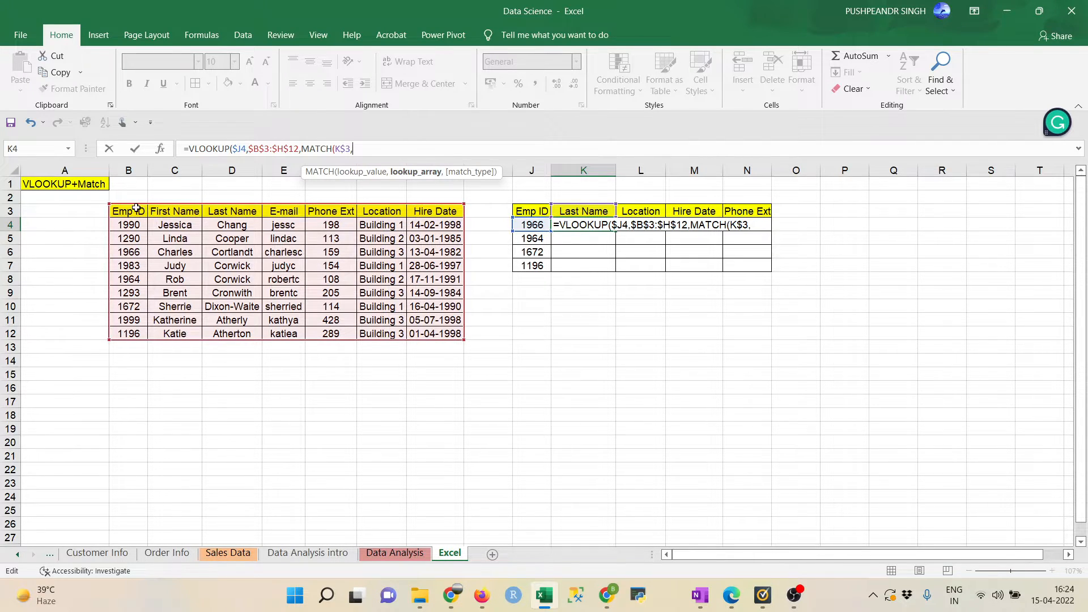
pyautogui.moveTo(137, 208); pyautogui.dragTo(421, 212)
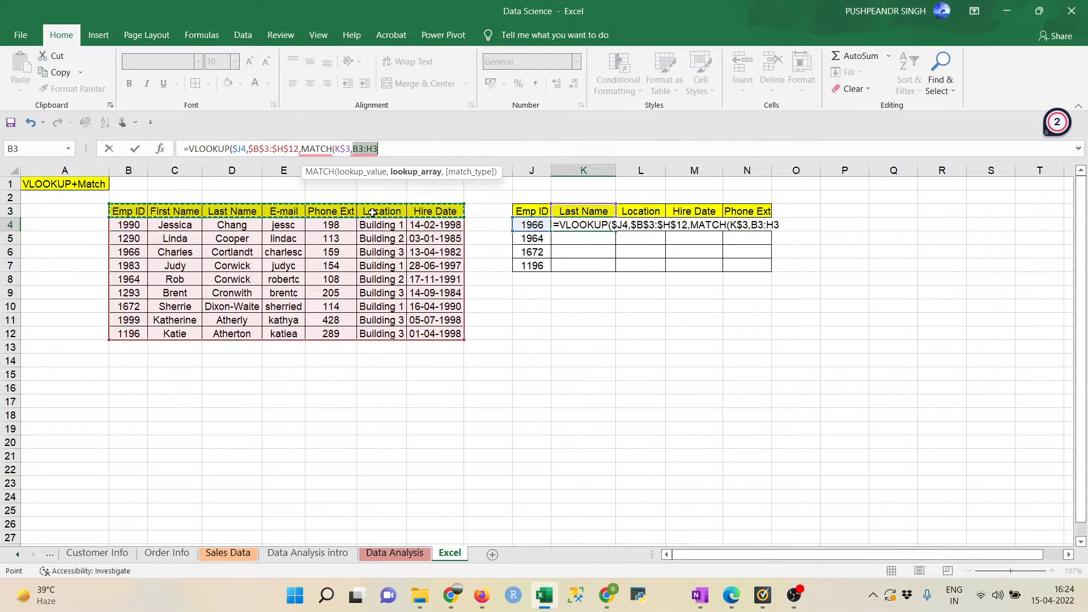
pyautogui.press('F4')
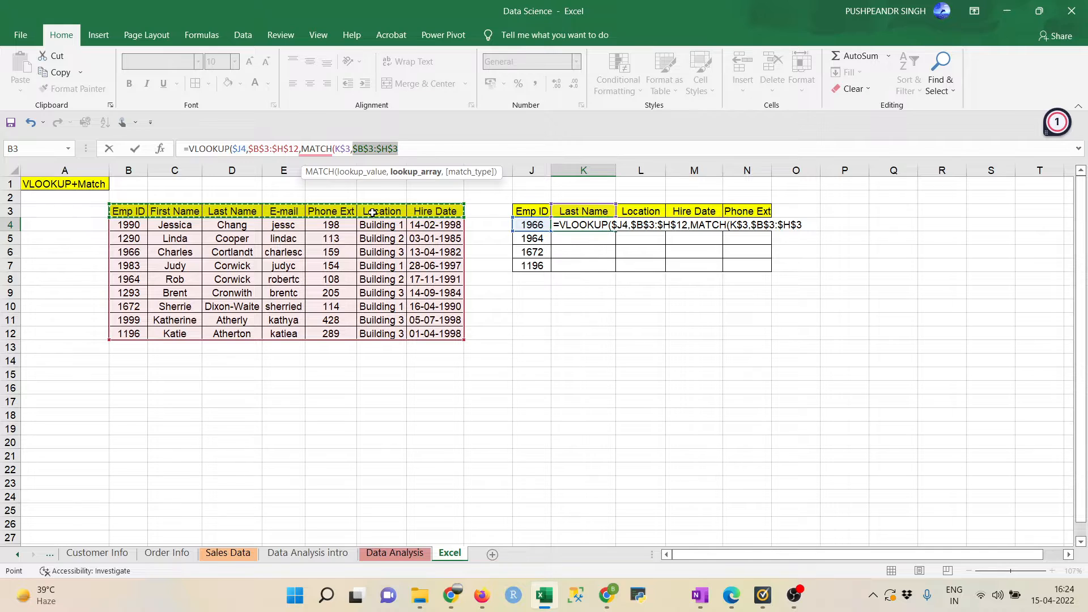
pyautogui.write(',')
pyautogui.press('Down')
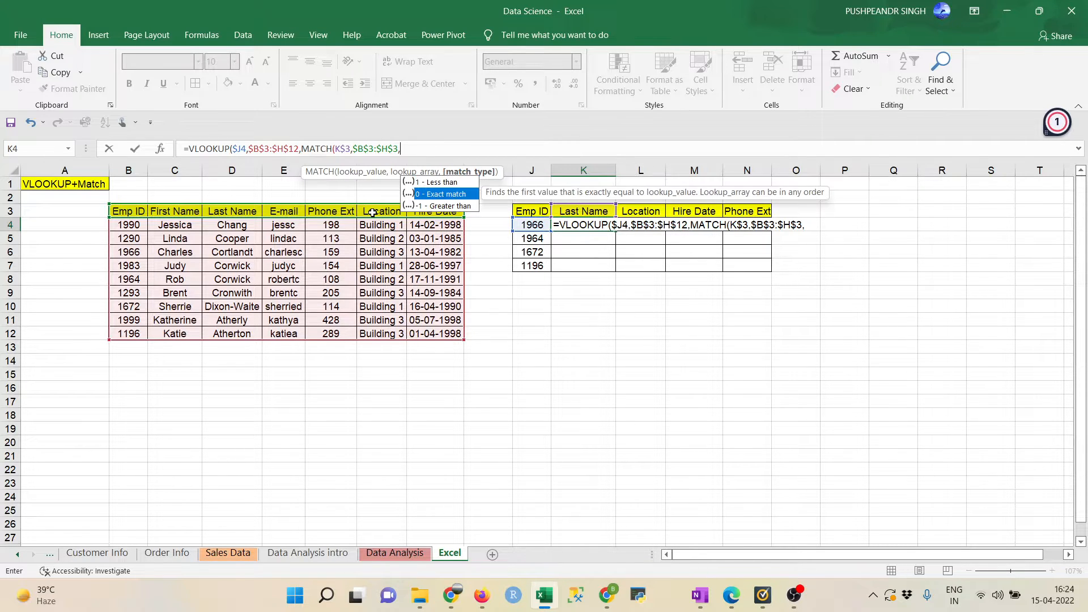
pyautogui.press('Tab')
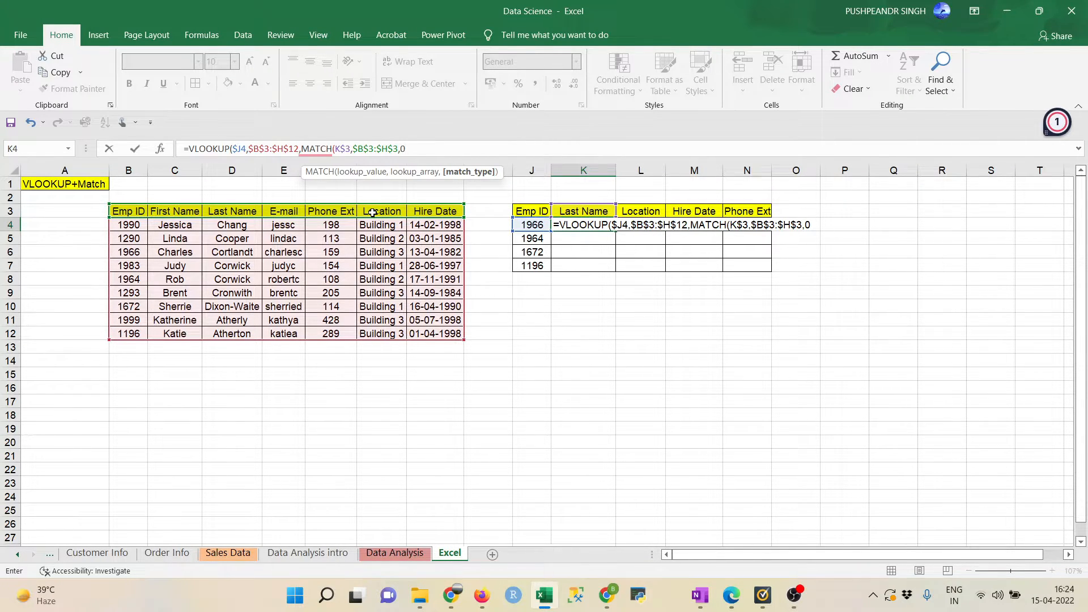
pyautogui.write(')')
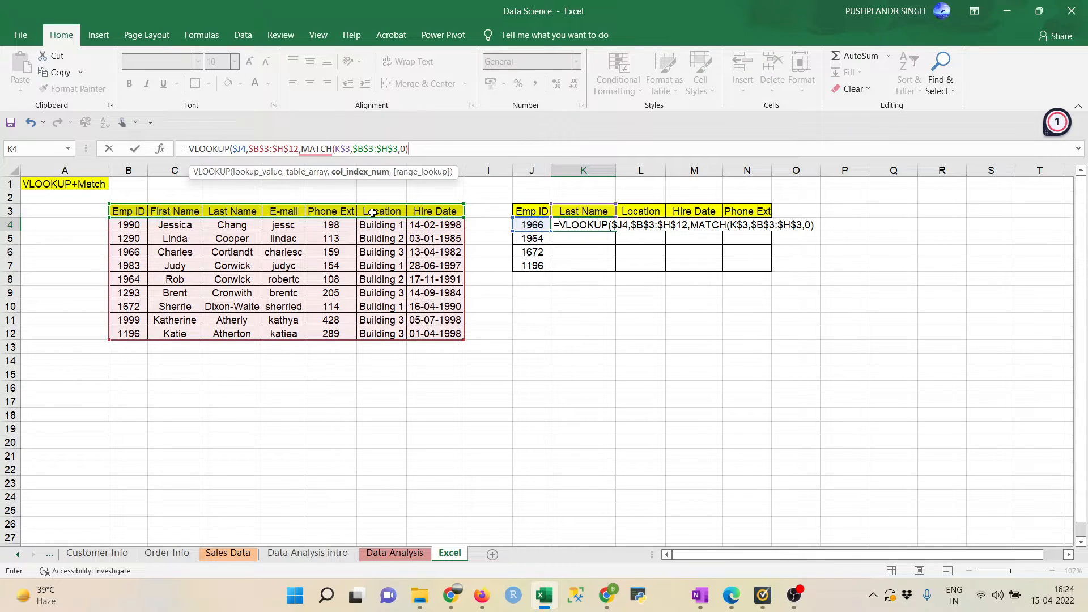
# - Complete the K4 VLOOKUP formula with FALSE for an exact match and enter it
pyautogui.write(',')
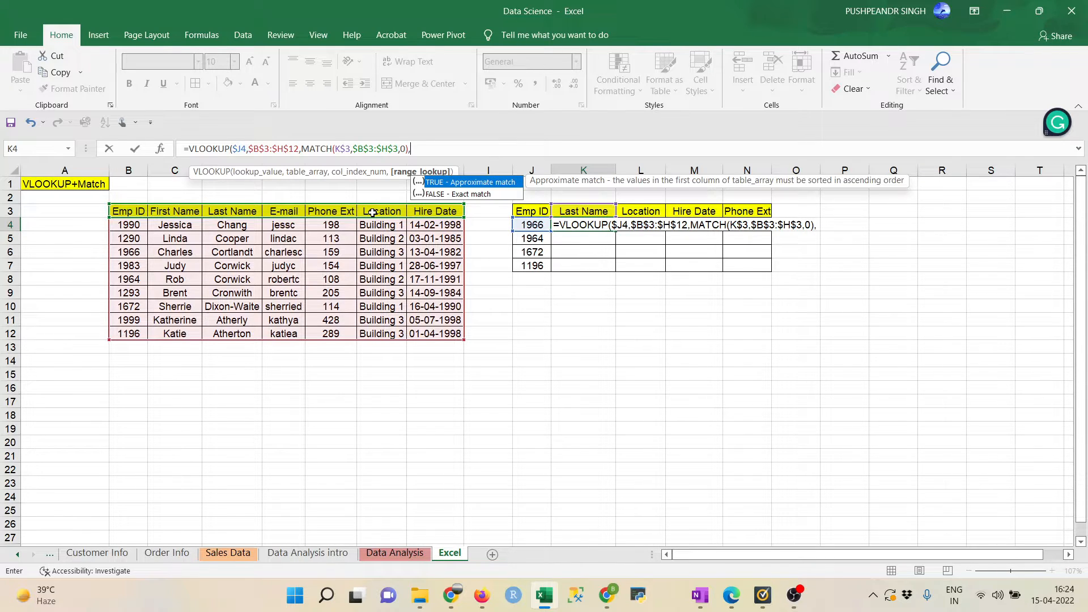
pyautogui.press('Down')
pyautogui.press('Tab')
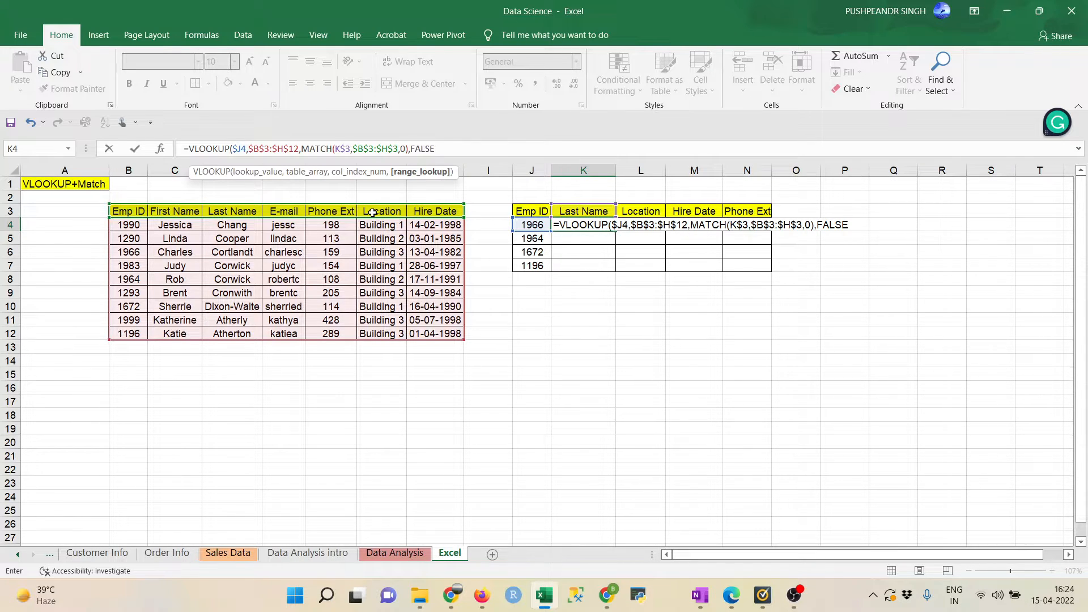
pyautogui.write(')')
pyautogui.press('Return')
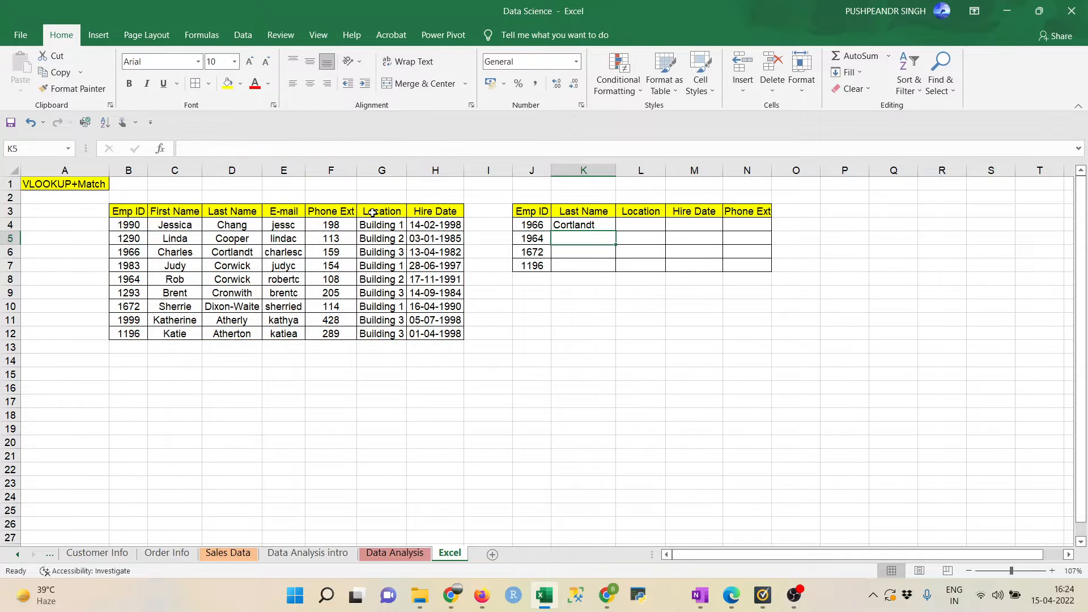
# - Copy the combined VLOOKUP and MATCH formula from K4 into the whole result range K4:N7
pyautogui.press('Up')
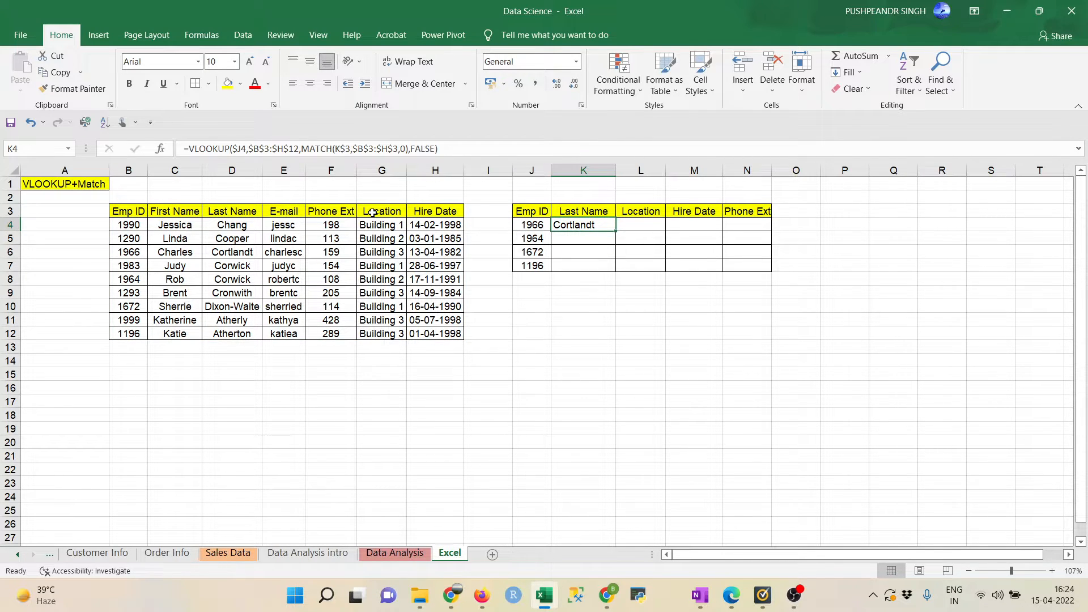
pyautogui.hotkey('ctrl', 'c')
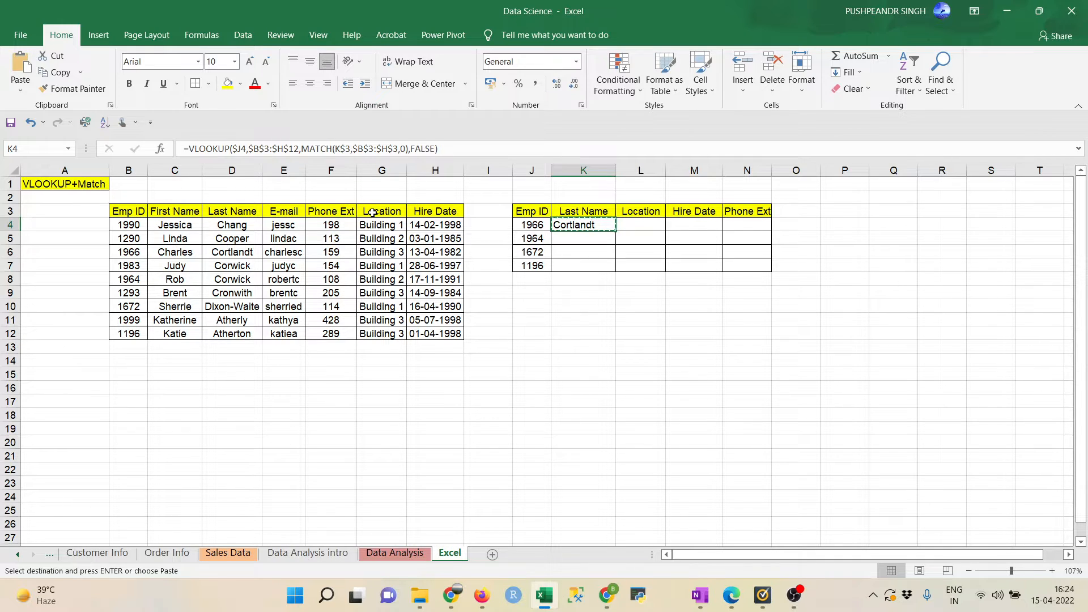
pyautogui.hotkey('shift', 'Right')
pyautogui.hotkey('shift', 'Right')
pyautogui.hotkey('shift', 'Right')
pyautogui.hotkey('shift', 'Down')
pyautogui.hotkey('shift', 'Down')
pyautogui.hotkey('shift', 'Down')
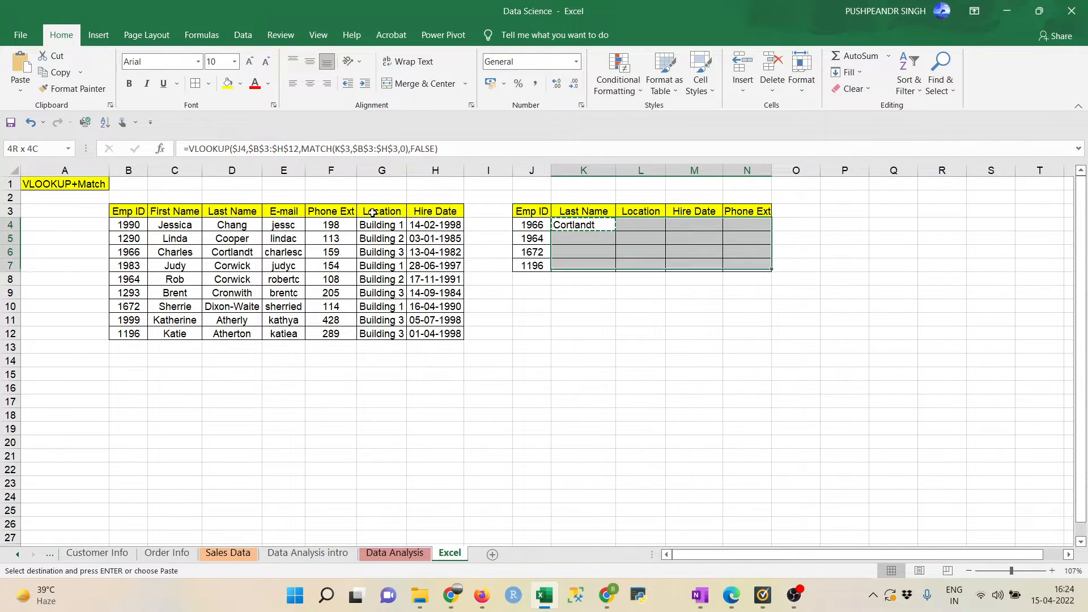
pyautogui.hotkey('ctrl', 'v')
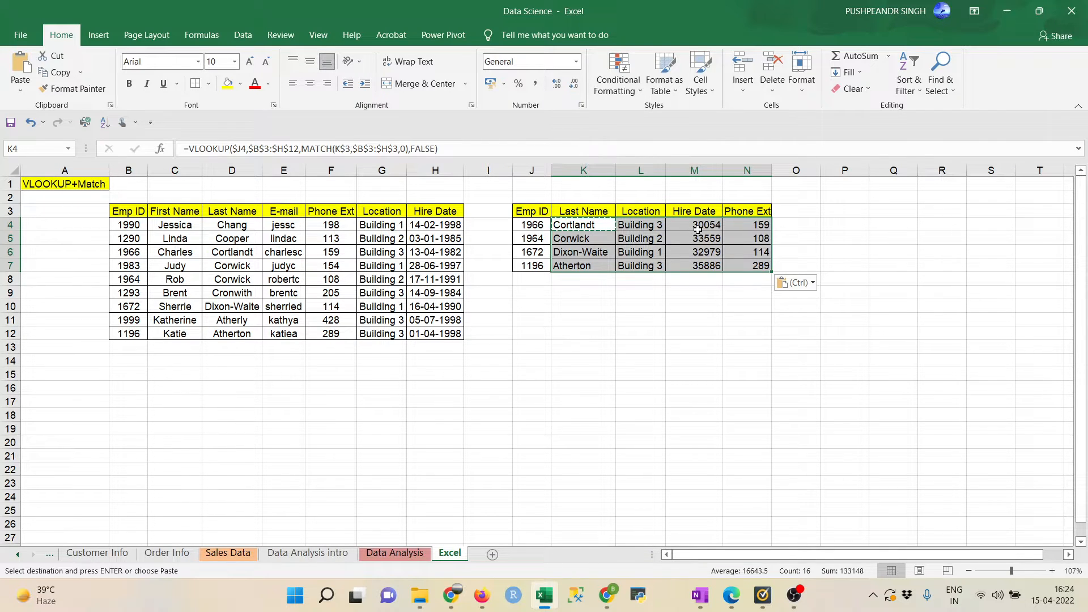
# - Format the Hire Date results in M4:M7 as short dates
pyautogui.press('Right')
pyautogui.press('Right')
pyautogui.hotkey('shift', 'Down')
pyautogui.hotkey('shift', 'Down')
pyautogui.hotkey('shift', 'Down')
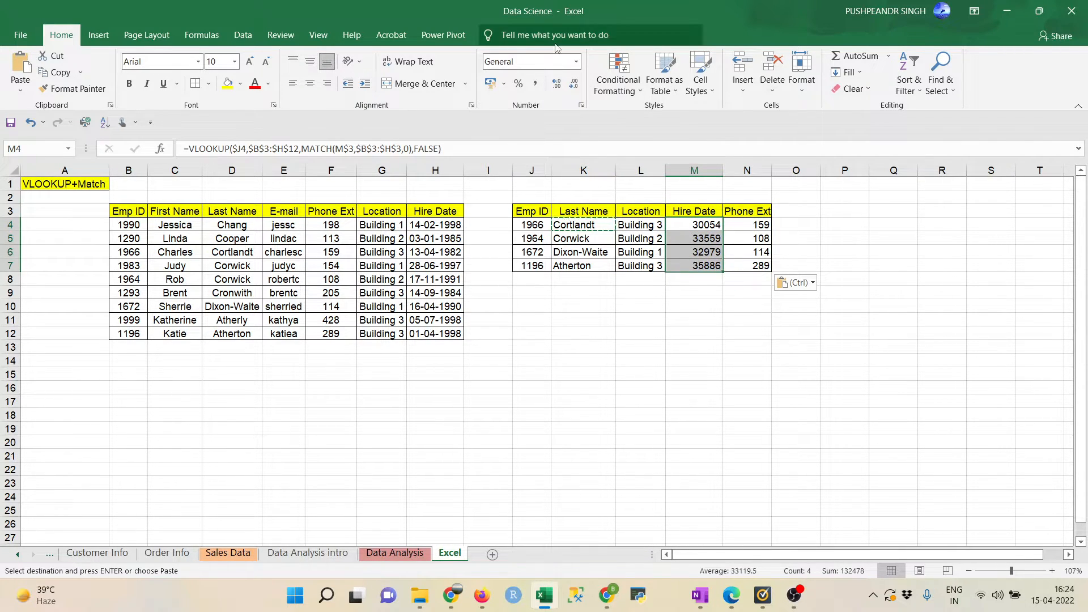
pyautogui.click(576, 62)
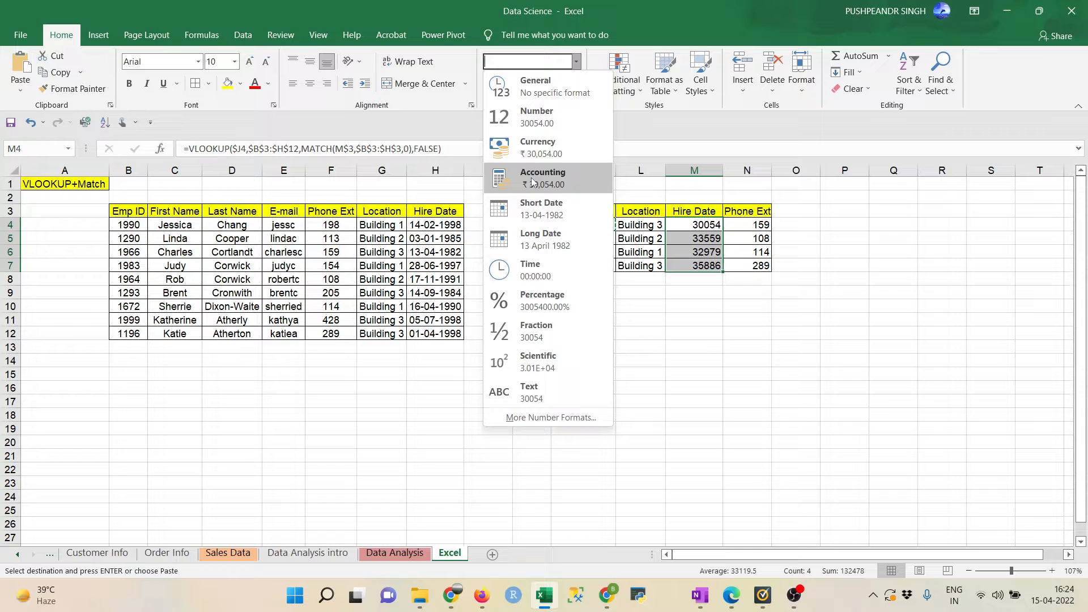
pyautogui.click(532, 213)
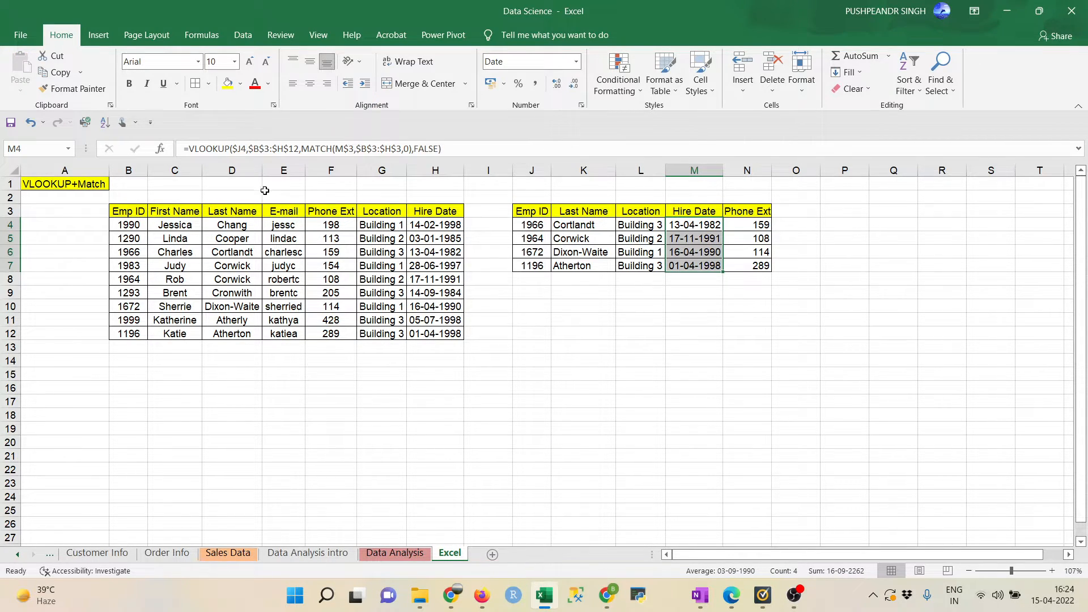
# - Copy the First Name header from C3 to O3 and autofit the width of the Phone Ext column N
pyautogui.click(177, 210)
pyautogui.hotkey('ctrl', 'c')
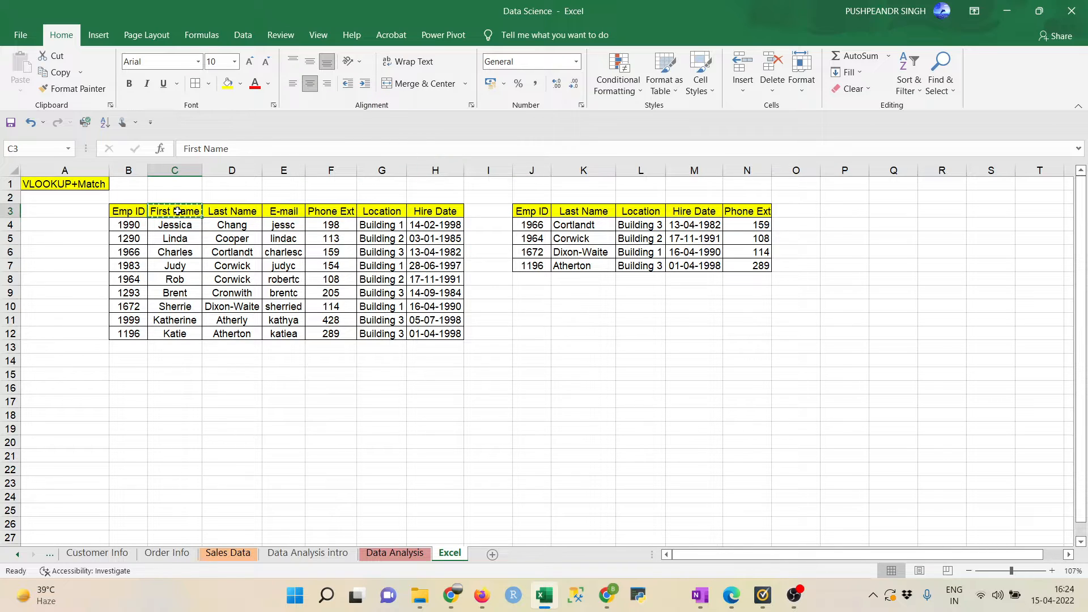
pyautogui.click(793, 215)
pyautogui.hotkey('ctrl', 'v')
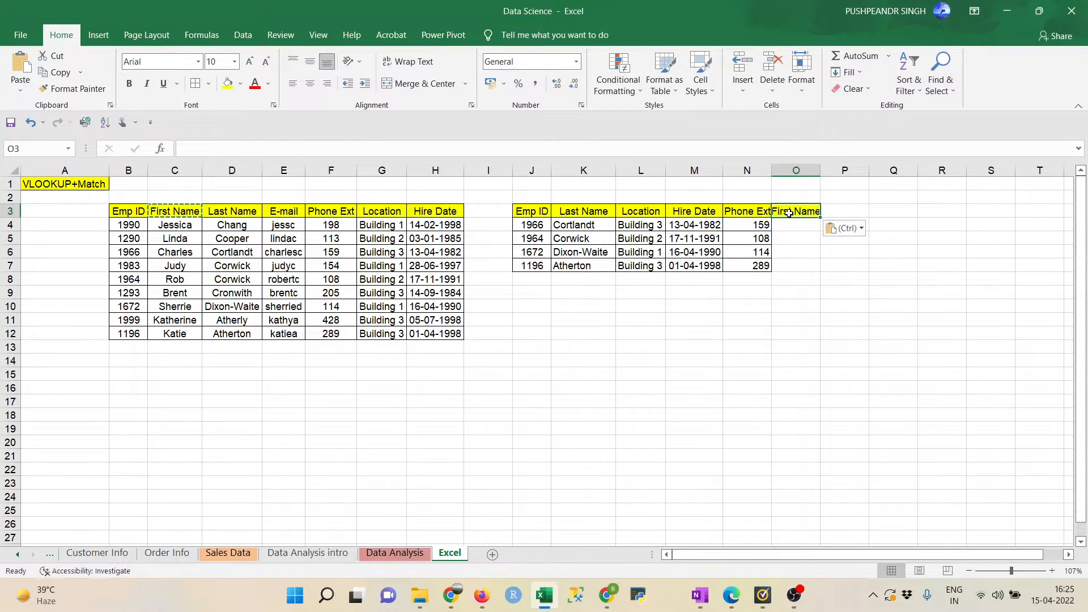
pyautogui.doubleClick(772, 170)
# - Clear the Last Name formula from cell K4 of the lookup table
pyautogui.click(752, 225)
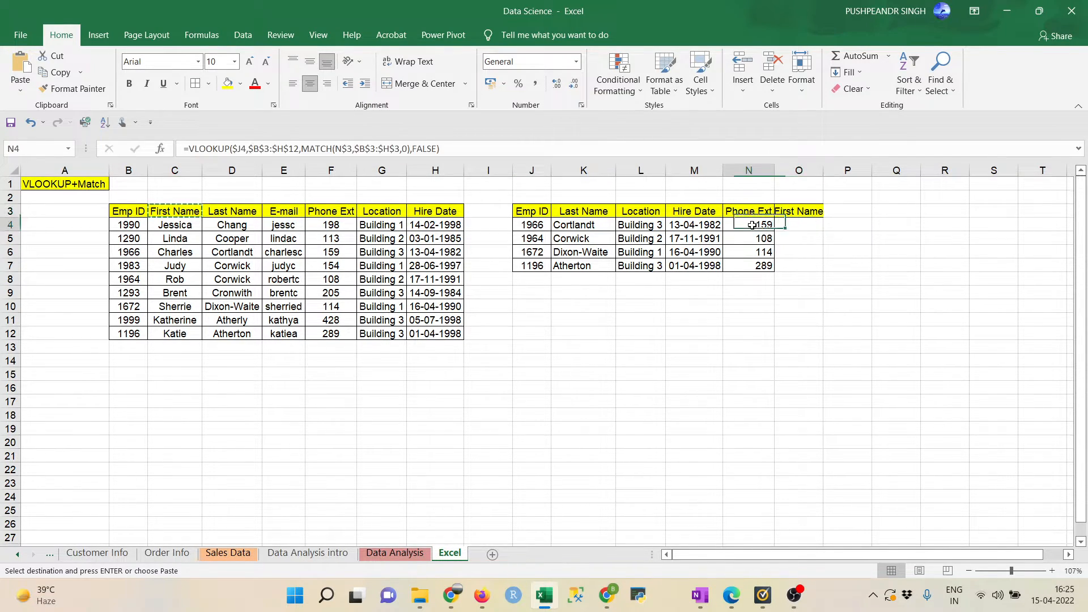
pyautogui.press('Right')
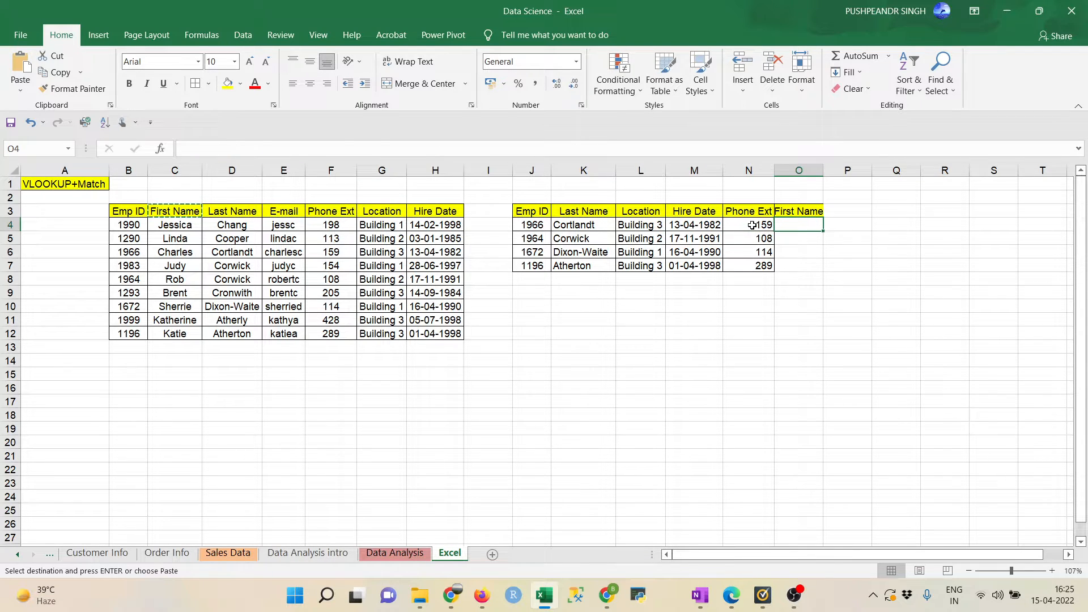
pyautogui.press('Left')
pyautogui.press('Left')
pyautogui.press('Left')
pyautogui.press('Down')
pyautogui.press('Up')
pyautogui.press('Left')
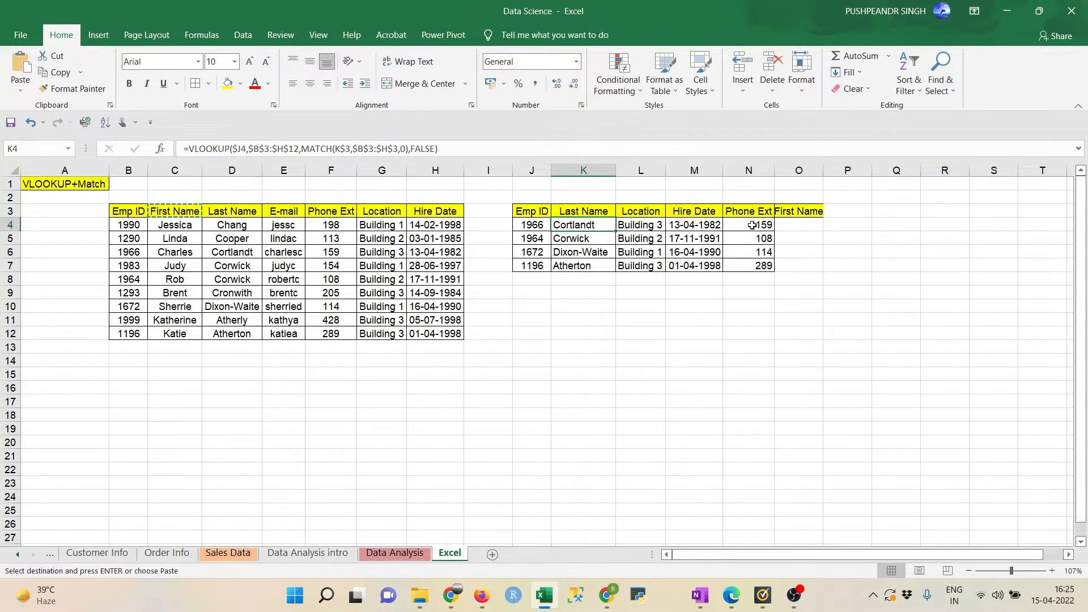
pyautogui.press('Delete')
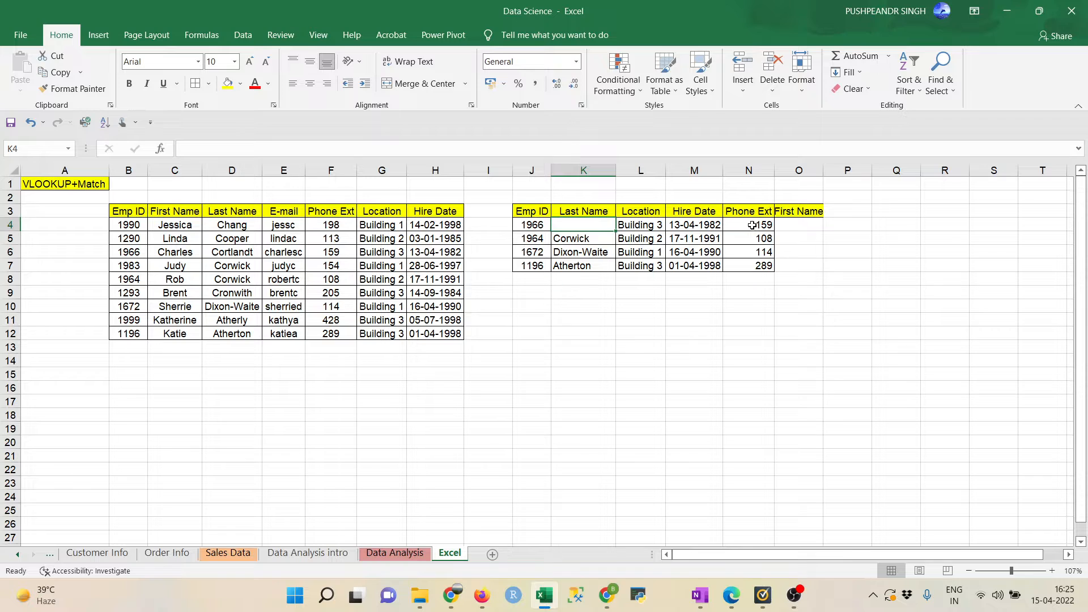
# - Copy the combined VLOOKUP and MATCH formula from N4 into the First Name cells O4:O7
pyautogui.press('Right')
pyautogui.press('Left')
pyautogui.press('Right')
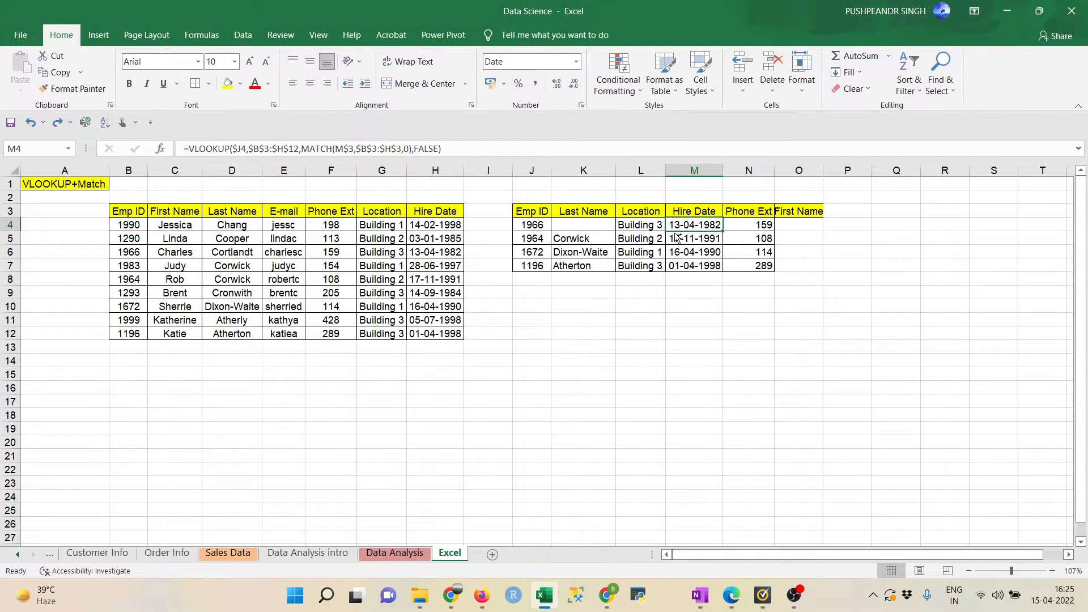
pyautogui.press('Left')
pyautogui.click(747, 226)
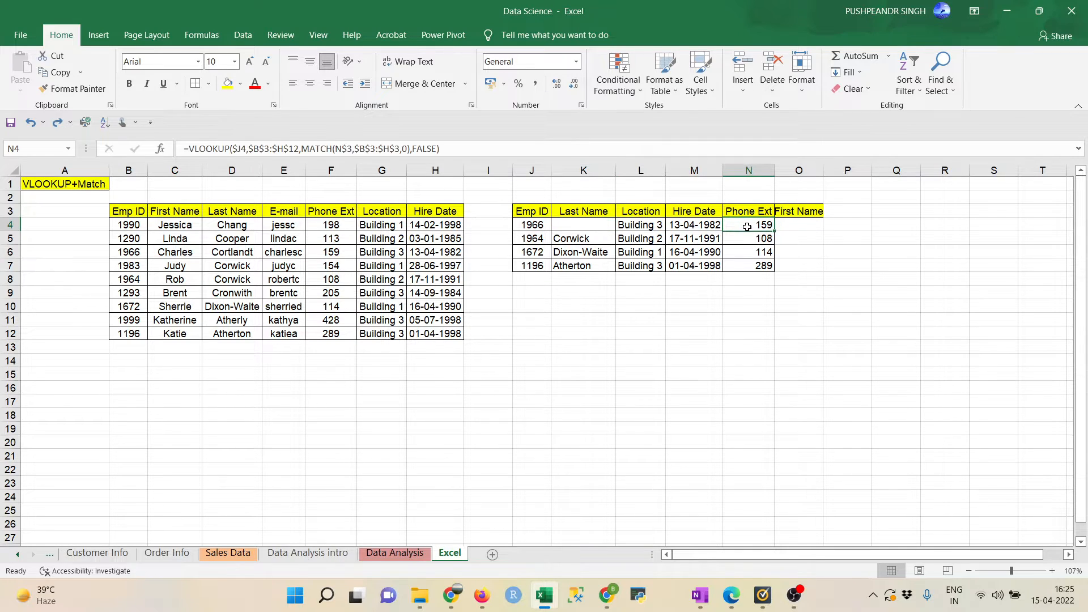
pyautogui.hotkey('ctrl', 'c')
pyautogui.press('Delete')
pyautogui.hotkey('ctrl', 'z')
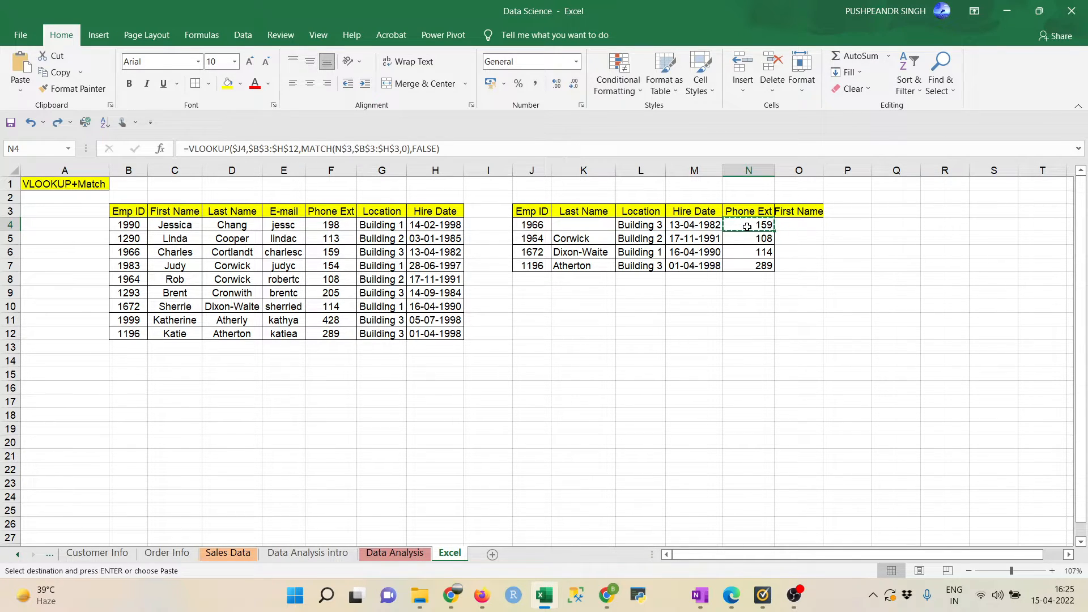
pyautogui.press('Right')
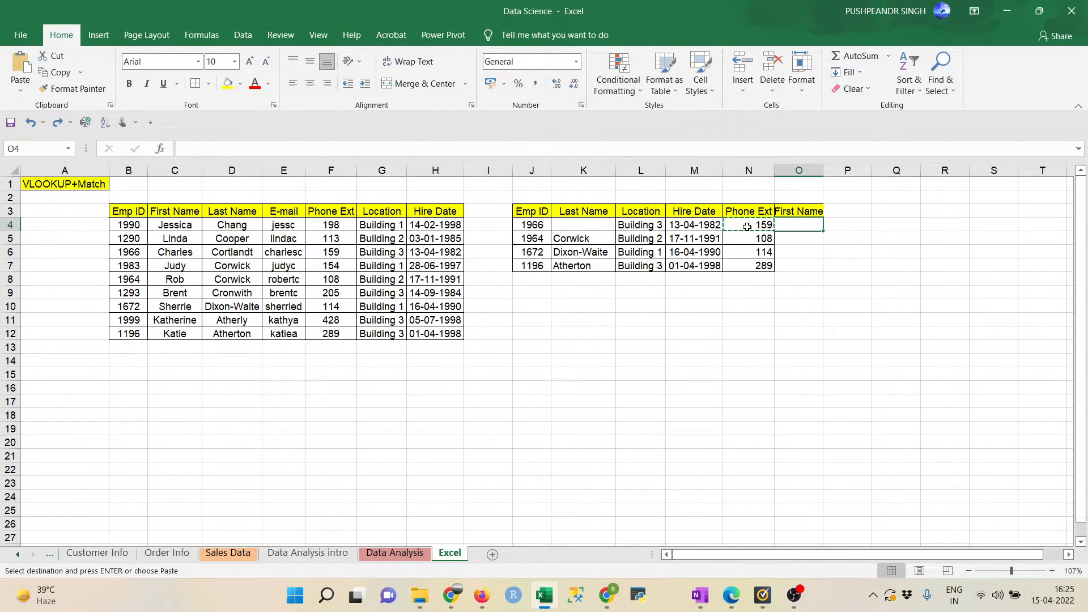
pyautogui.press('Down')
pyautogui.press('Up')
pyautogui.hotkey('shift', 'Down')
pyautogui.hotkey('shift', 'Down')
pyautogui.hotkey('shift', 'Down')
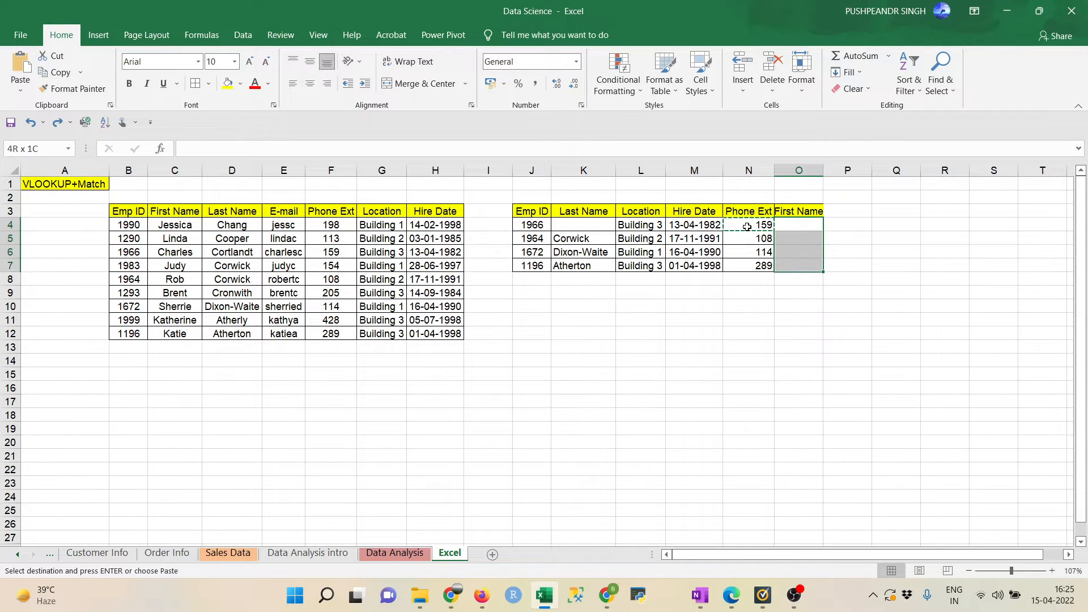
pyautogui.hotkey('ctrl', 'v')
# - Paste the copied lookup formula into the empty Last Name cell K4
pyautogui.press('Left')
pyautogui.press('Left')
pyautogui.press('Left')
pyautogui.press('Left')
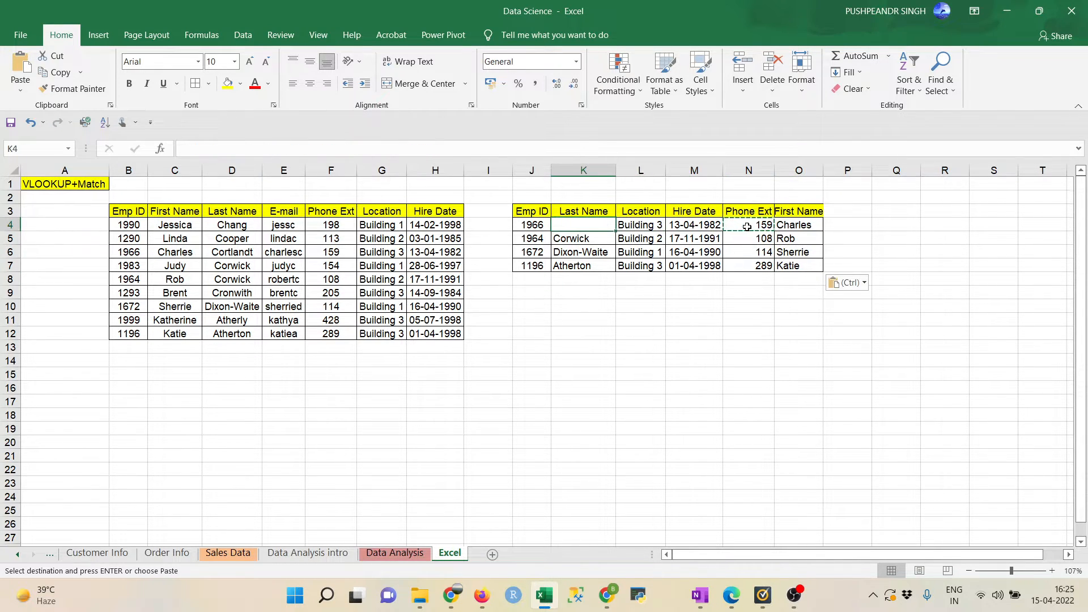
pyautogui.hotkey('ctrl', 'v')
pyautogui.press('Down')
pyautogui.press('Right')
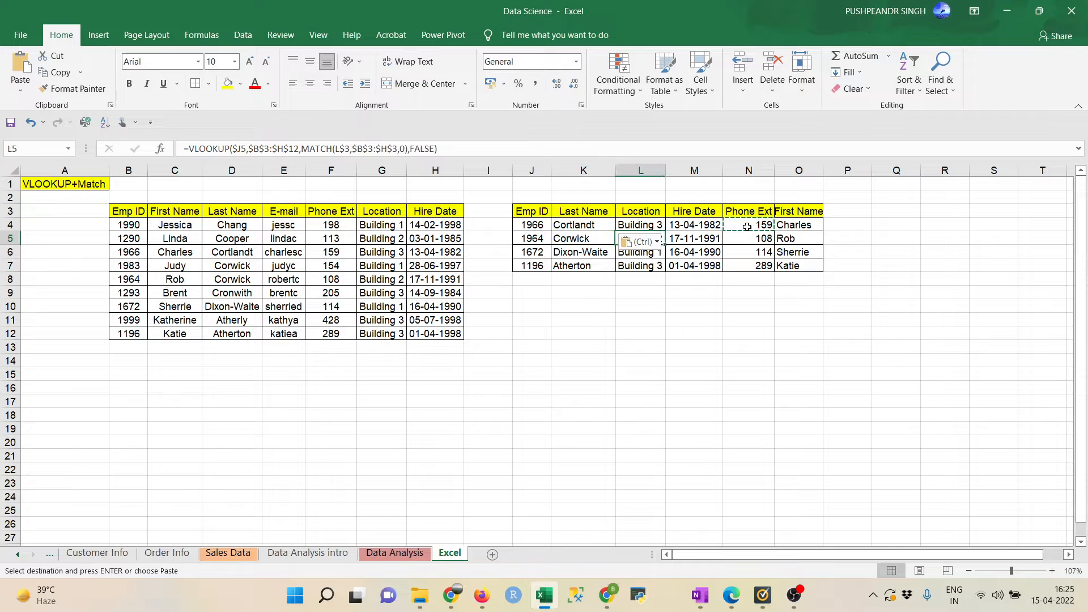
# - Autofit the width of the First Name column in the lookup table
pyautogui.press('Right')
pyautogui.press('Up')
pyautogui.press('Right')
pyautogui.press('Right')
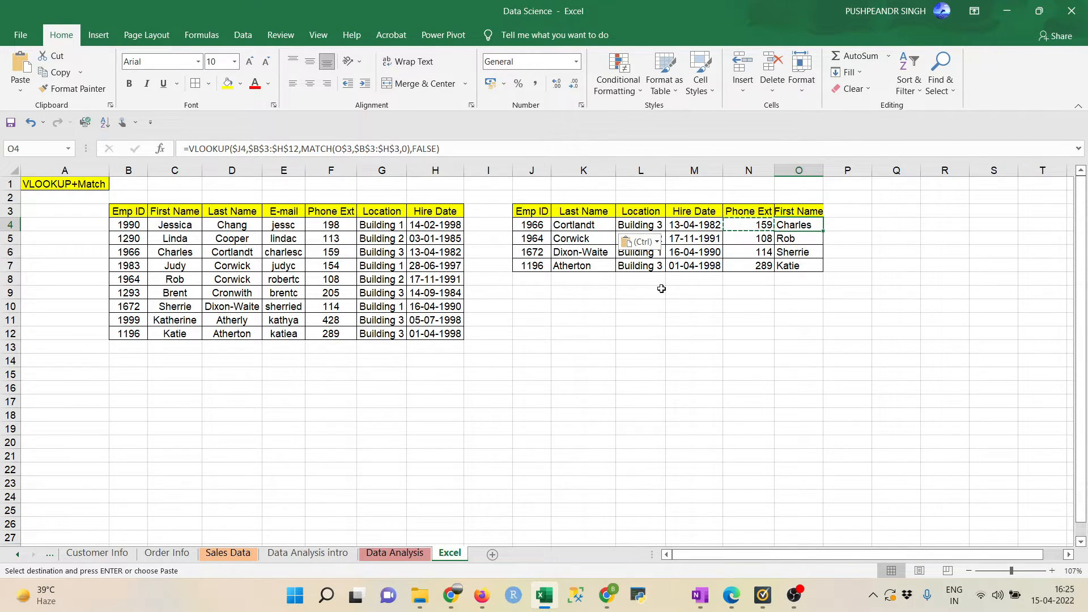
pyautogui.doubleClick(824, 170)
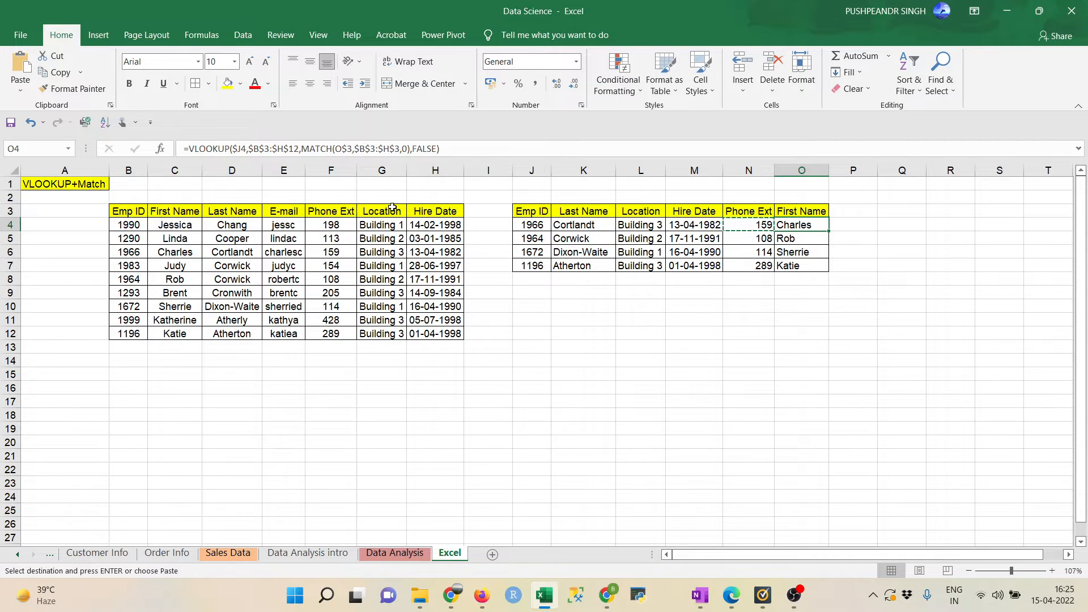
pyautogui.click(338, 209)
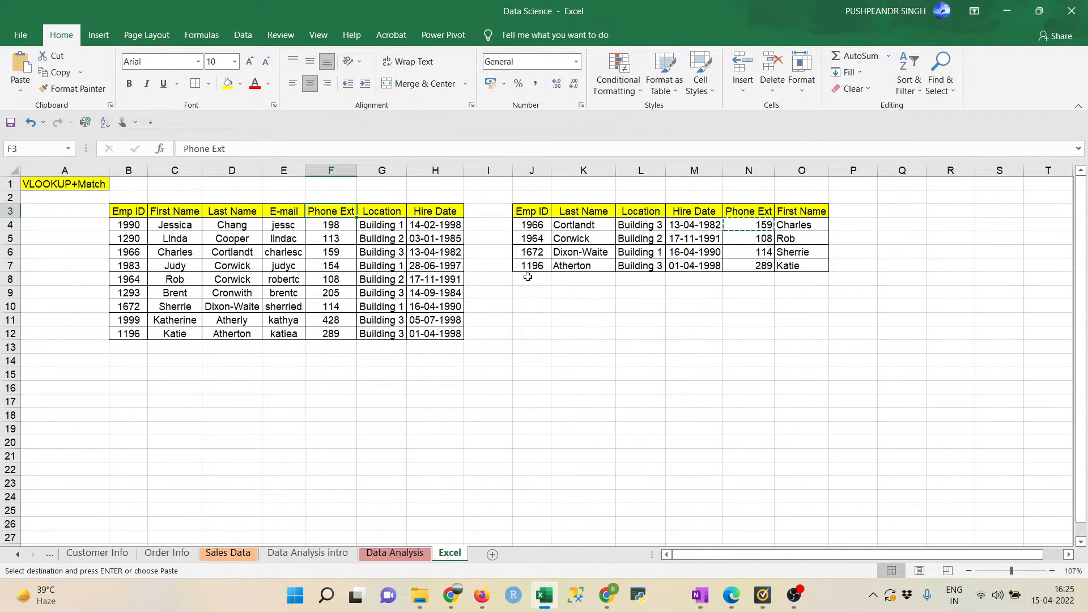
# - Copy the last three Emp IDs from B10:B12 of the source table to J8:J10 of the lookup table
pyautogui.click(134, 306)
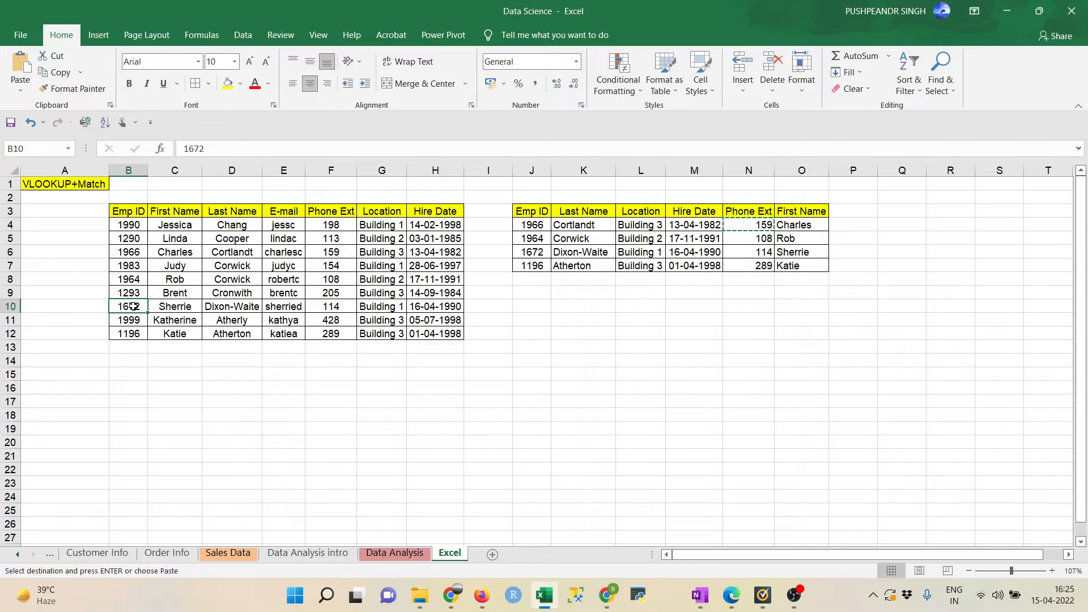
pyautogui.moveTo(133, 306); pyautogui.dragTo(130, 333)
pyautogui.hotkey('ctrl', 'c')
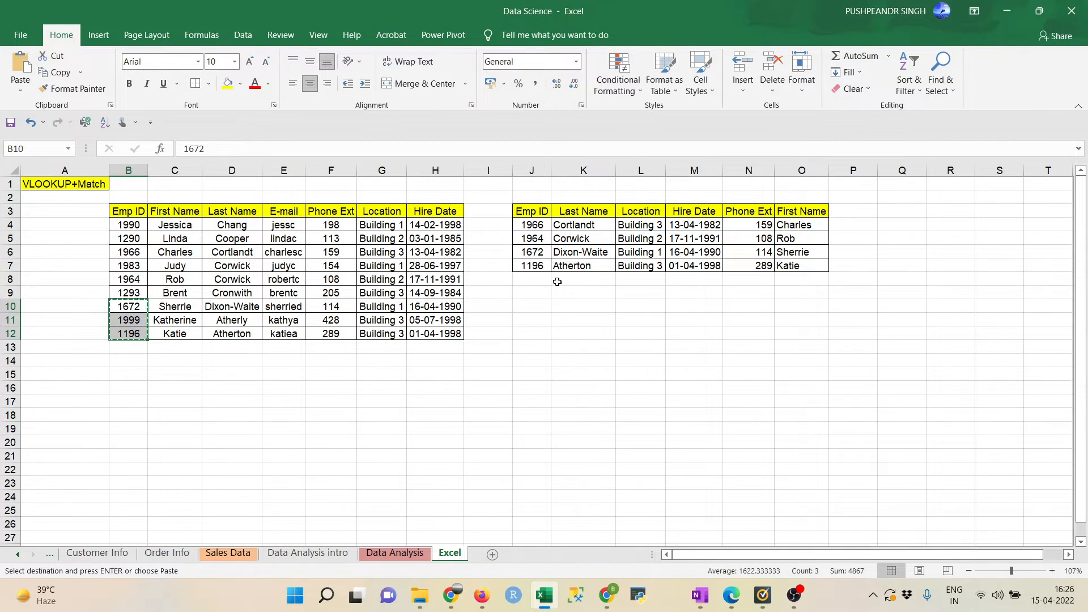
pyautogui.click(534, 282)
pyautogui.hotkey('ctrl', 'v')
# - Copy the lookup formula from K7 across the result range K7:O10
pyautogui.press('Up')
pyautogui.press('Right')
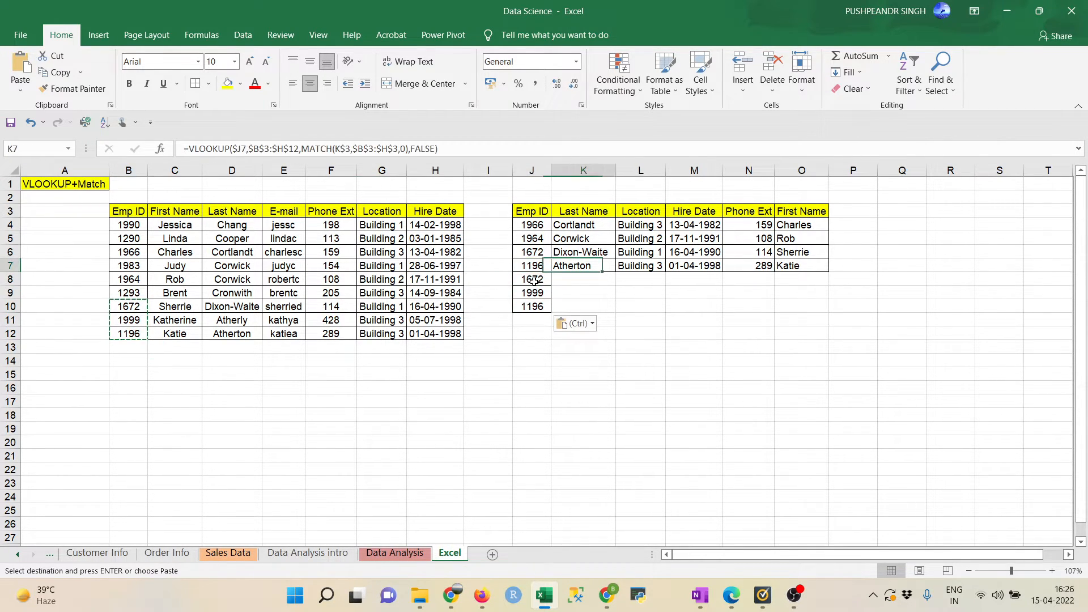
pyautogui.hotkey('ctrl', 'c')
pyautogui.hotkey('shift', 'Right')
pyautogui.hotkey('shift', 'Right')
pyautogui.hotkey('shift', 'Right')
pyautogui.hotkey('shift', 'Right')
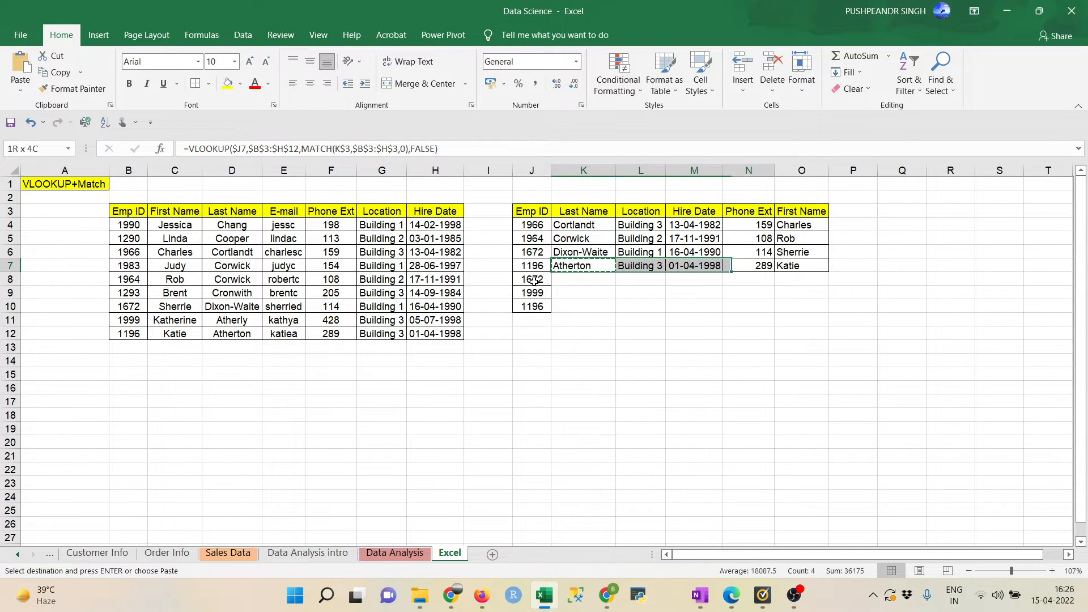
pyautogui.hotkey('shift', 'Down')
pyautogui.hotkey('shift', 'Down')
pyautogui.hotkey('shift', 'Down')
pyautogui.hotkey('ctrl', 'v')
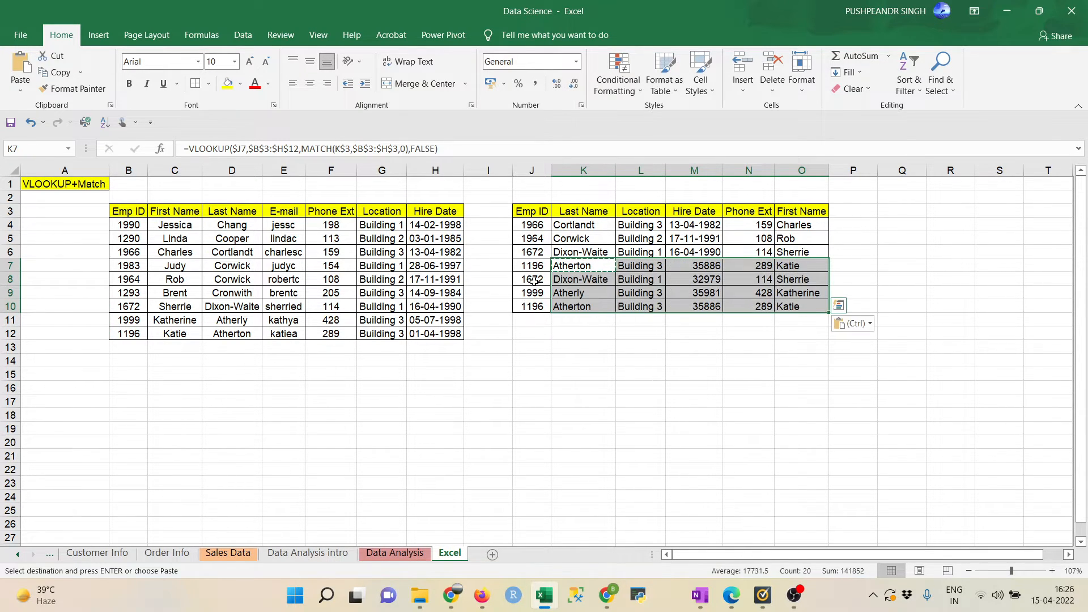
# - Examine the extended lookup table and the MATCH part of the VLOOKUP formula in K4
pyautogui.press('Up')
pyautogui.press('Up')
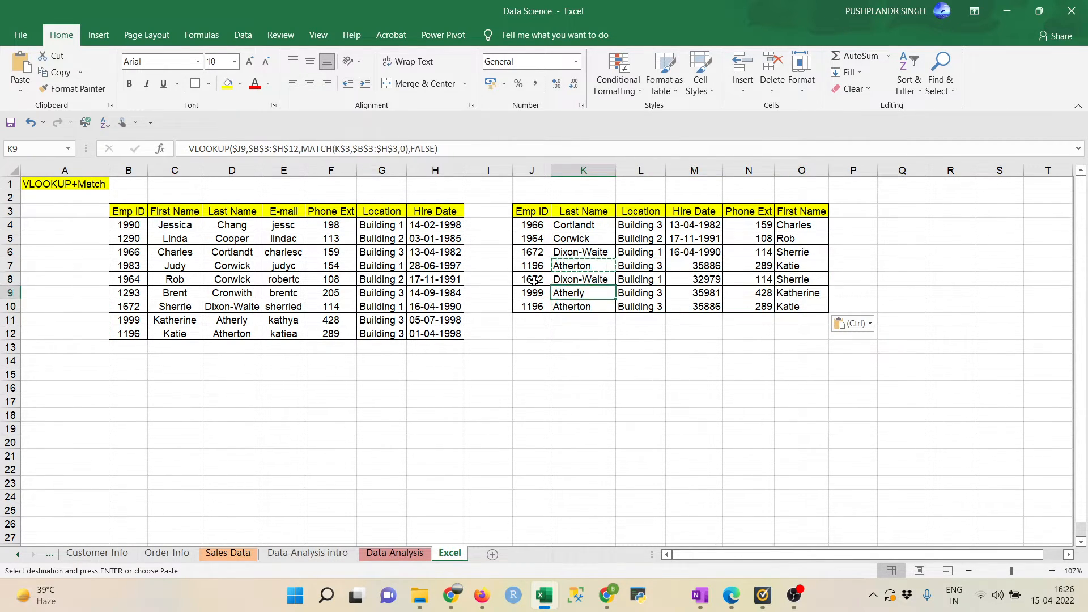
pyautogui.press('Up')
pyautogui.press('Up')
pyautogui.press('Left')
pyautogui.hotkey('ctrl', 'shift', 'Right')
pyautogui.hotkey('ctrl', 'shift', 'Down')
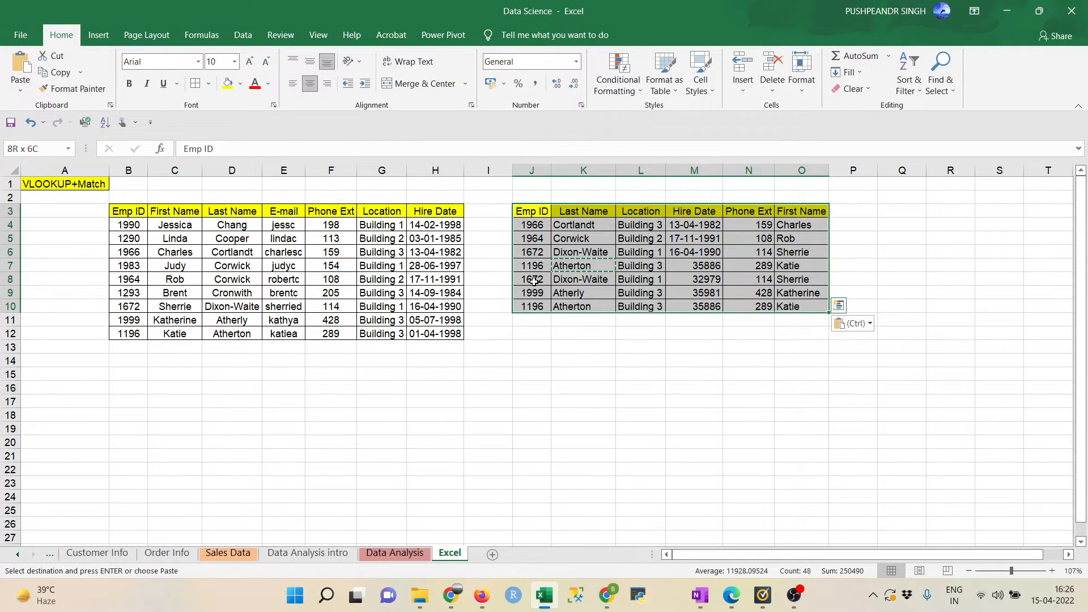
pyautogui.press('Down')
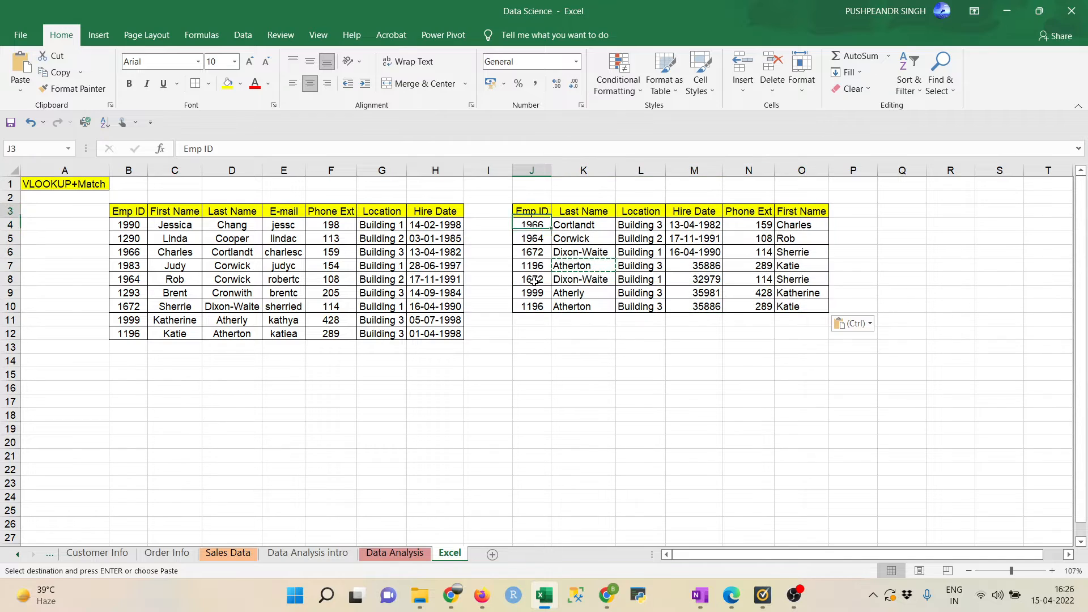
pyautogui.press('Right')
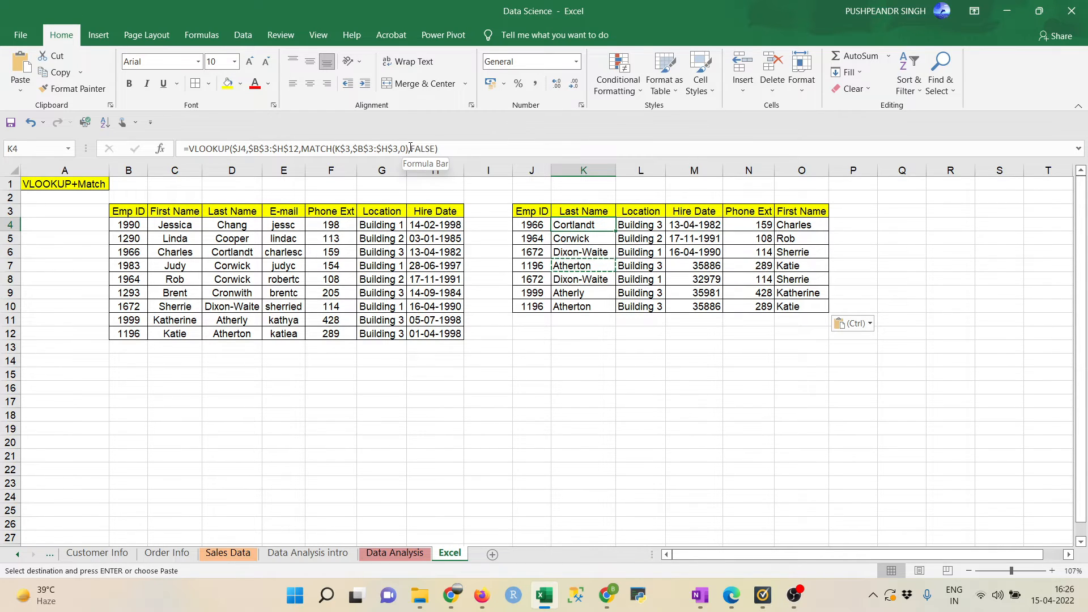
pyautogui.moveTo(302, 149); pyautogui.dragTo(409, 148)
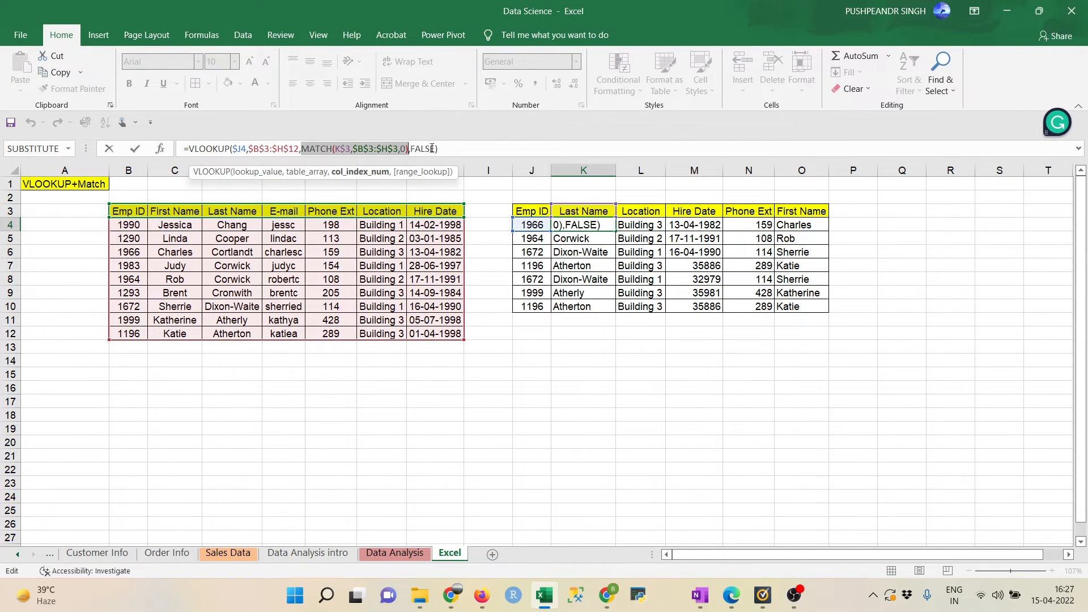
pyautogui.hotkey('ctrl', 'Return')
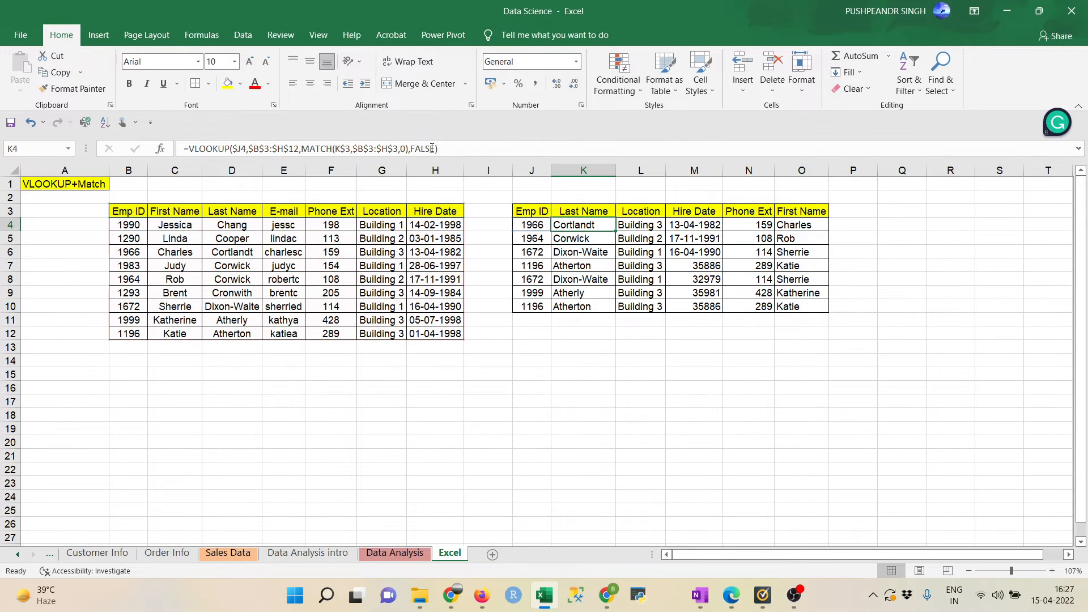
# - Clear the Location, Hire Date, Phone Ext and First Name results in L4:O10
pyautogui.press('Down')
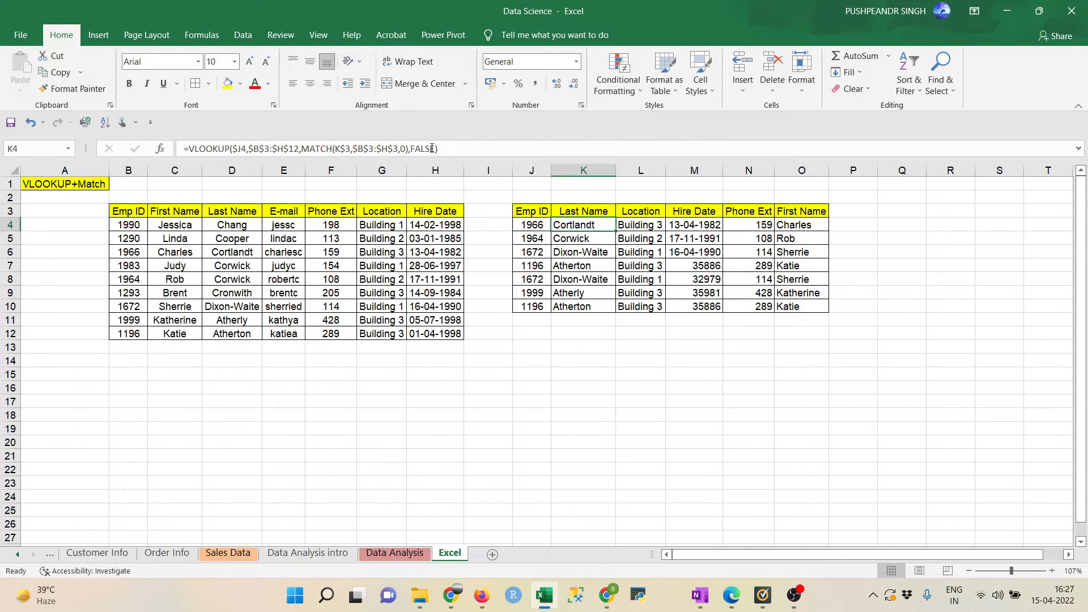
pyautogui.press('Down')
pyautogui.press('Right')
pyautogui.press('Up')
pyautogui.hotkey('shift', 'Right')
pyautogui.hotkey('shift', 'Right')
pyautogui.hotkey('shift', 'Right')
pyautogui.hotkey('shift', 'Down')
pyautogui.hotkey('shift', 'Down')
pyautogui.hotkey('shift', 'Down')
pyautogui.hotkey('shift', 'Down')
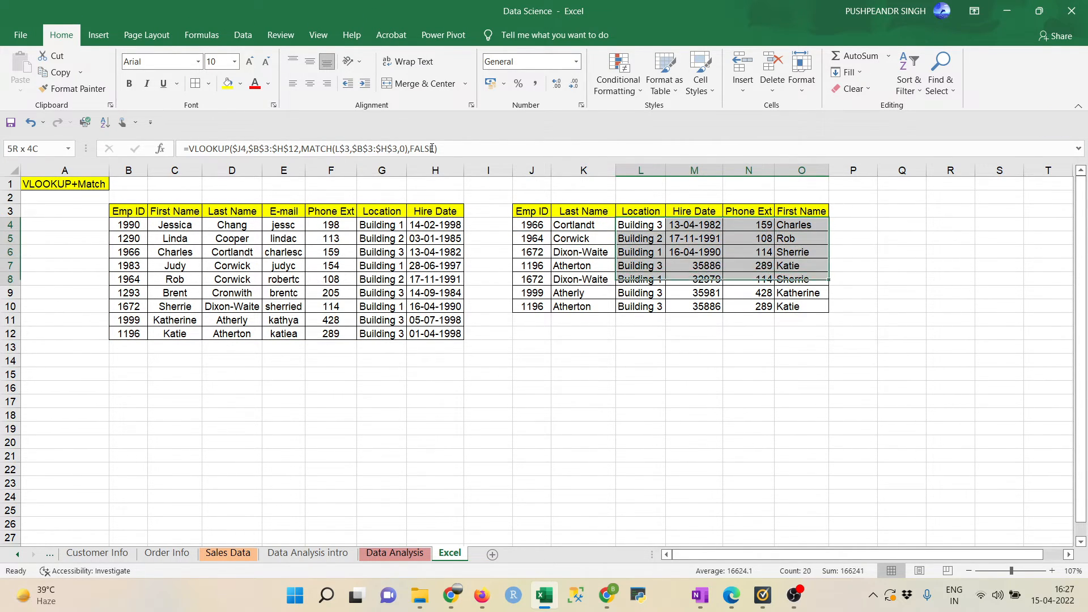
pyautogui.hotkey('shift', 'Down')
pyautogui.hotkey('shift', 'Down')
pyautogui.press('Delete')
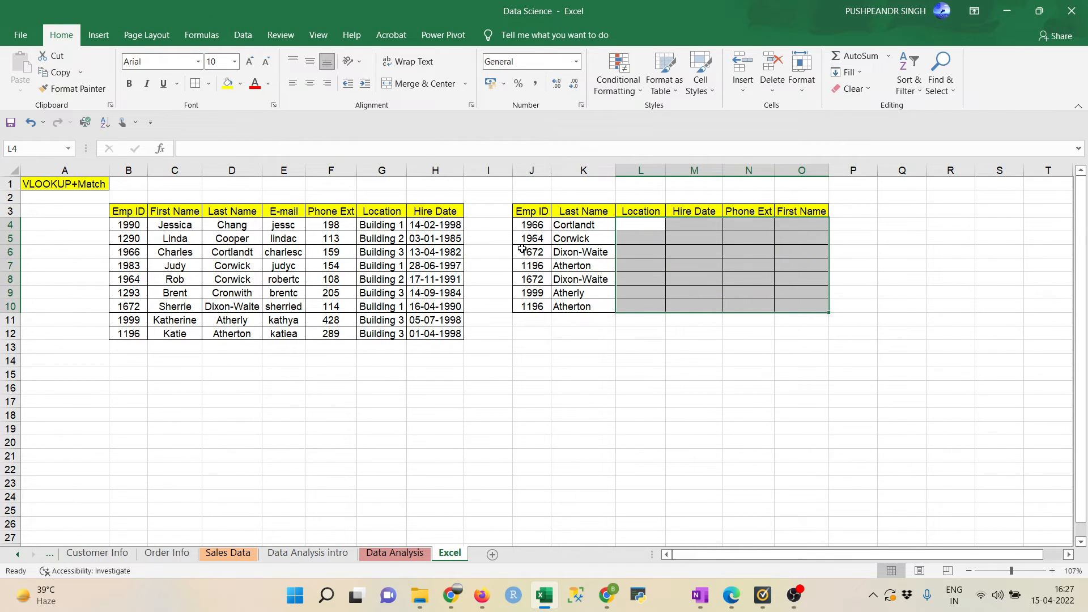
# - Clear the Last Name results in K5:K10, keeping only the formula in K4
pyautogui.click(577, 243)
pyautogui.hotkey('shift', 'Down')
pyautogui.hotkey('shift', 'Down')
pyautogui.hotkey('shift', 'Down')
pyautogui.hotkey('shift', 'Down')
pyautogui.hotkey('shift', 'Down')
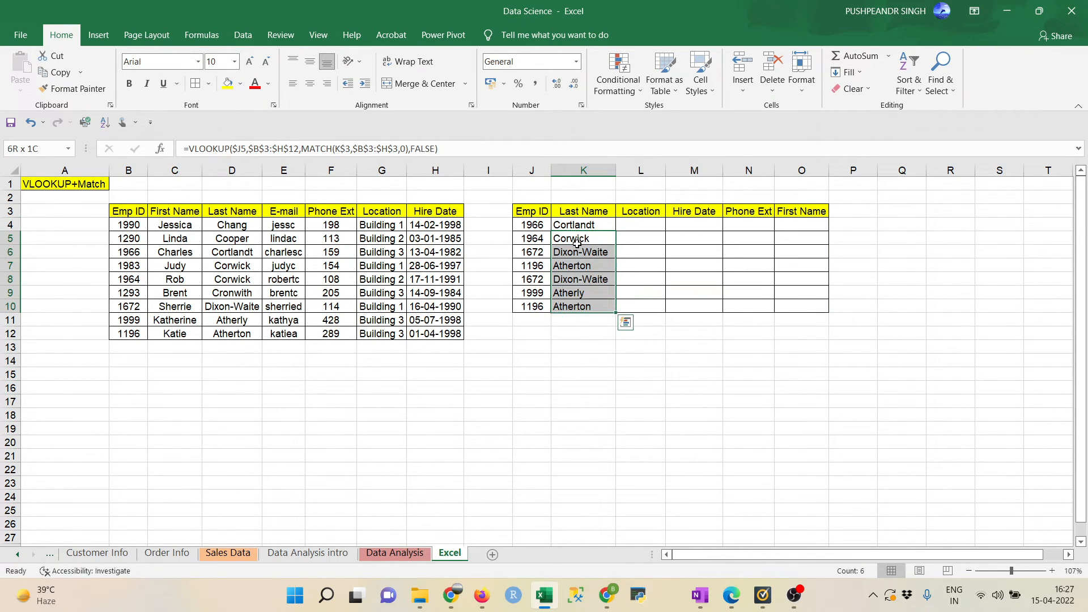
pyautogui.press('Delete')
# - Copy the combined VLOOKUP and MATCH formula from K4 into the whole result range K4:O10
pyautogui.press('Up')
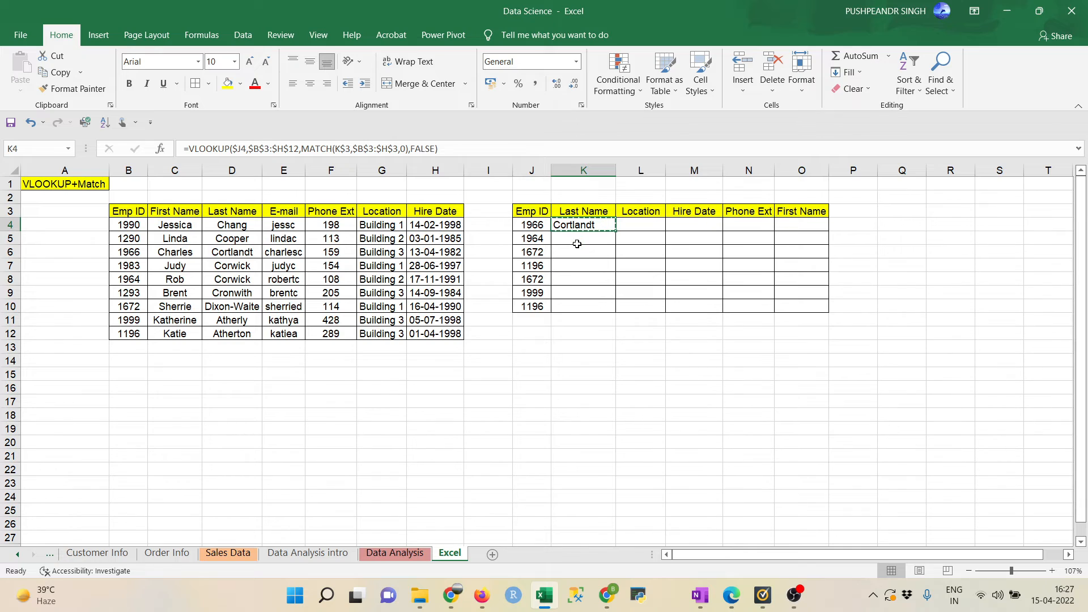
pyautogui.hotkey('shift', 'Right')
pyautogui.hotkey('shift', 'Right')
pyautogui.hotkey('shift', 'Right')
pyautogui.hotkey('shift', 'Right')
pyautogui.hotkey('shift', 'Down')
pyautogui.hotkey('shift', 'Down')
pyautogui.hotkey('shift', 'Down')
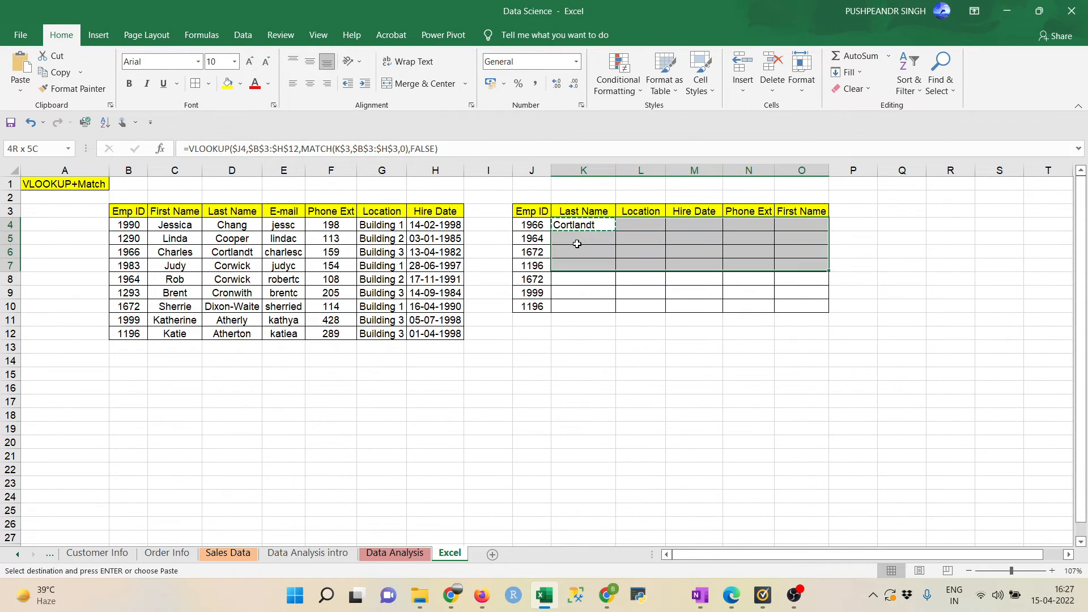
pyautogui.hotkey('shift', 'Down')
pyautogui.hotkey('shift', 'Down')
pyautogui.hotkey('shift', 'Down')
pyautogui.hotkey('shift', 'Down')
pyautogui.hotkey('shift', 'Up')
pyautogui.hotkey('ctrl', 'v')
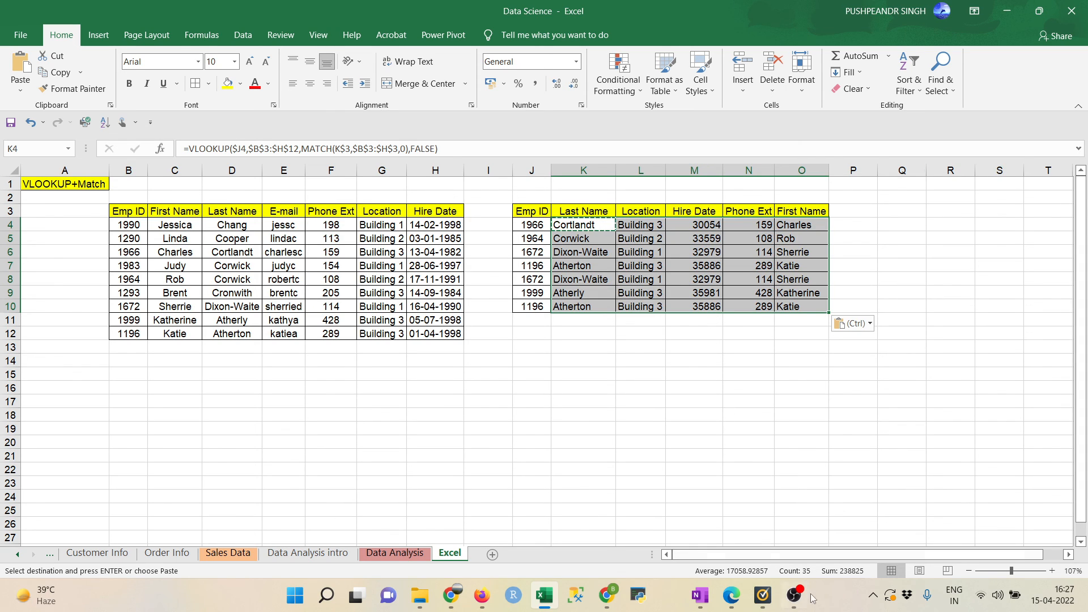
pyautogui.click(794, 595)
pyautogui.click(978, 475)
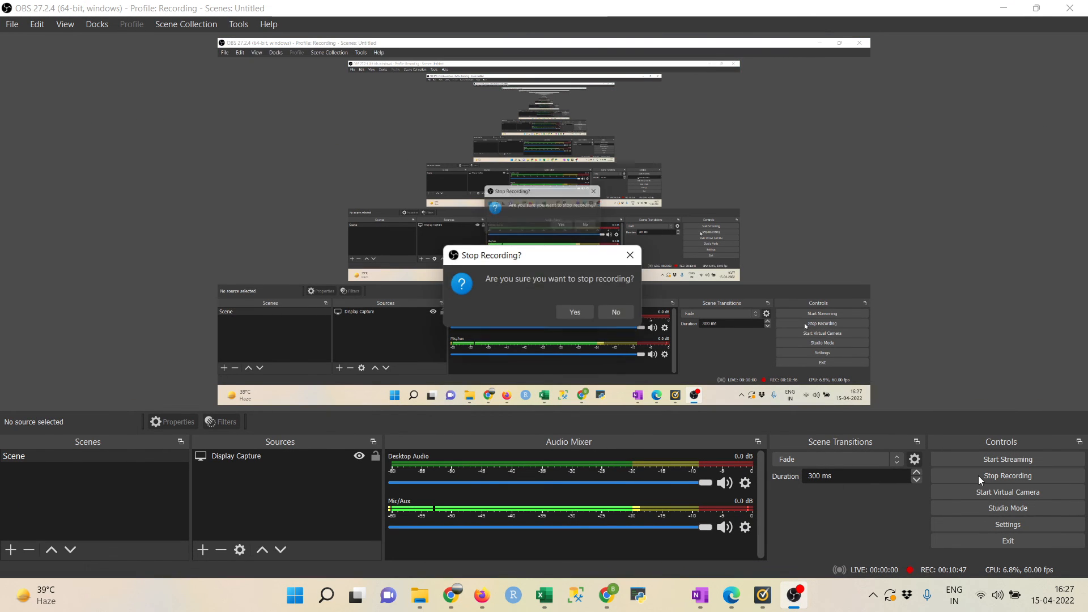